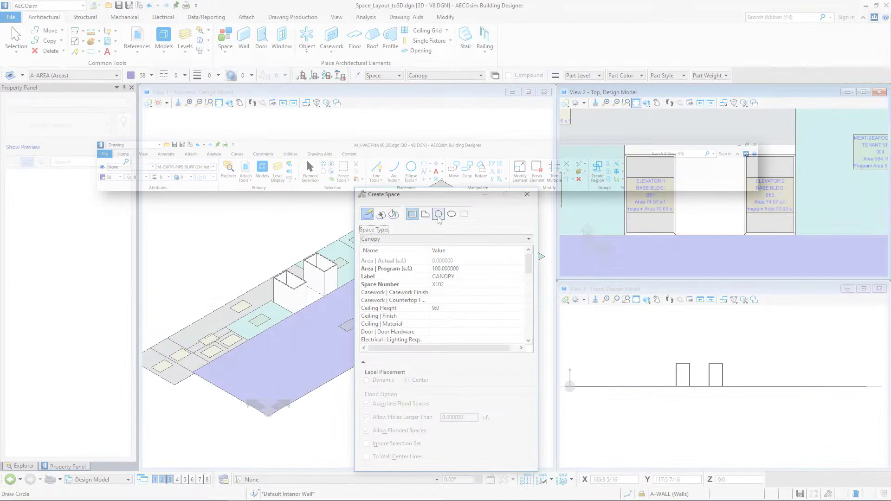
Set the new space to type Circulation | Transient, number 001, in Flood mode
{"action": "left_click", "coordinate": [432, 240]}
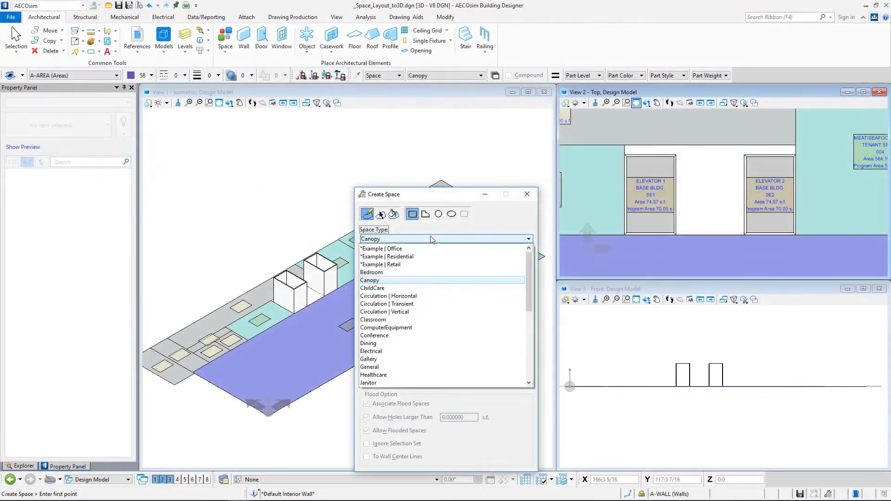
{"action": "left_click", "coordinate": [427, 304]}
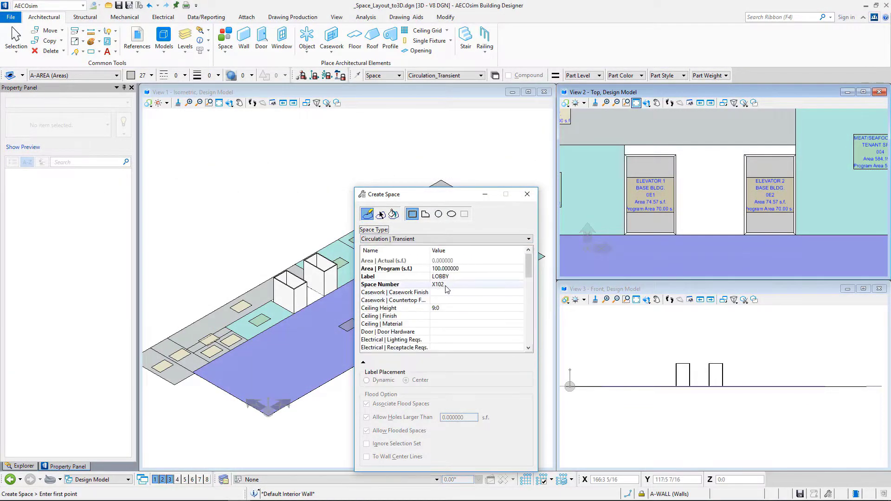
{"action": "left_click", "coordinate": [423, 285]}
{"action": "type", "text": "001"}
{"action": "key", "text": "Return"}
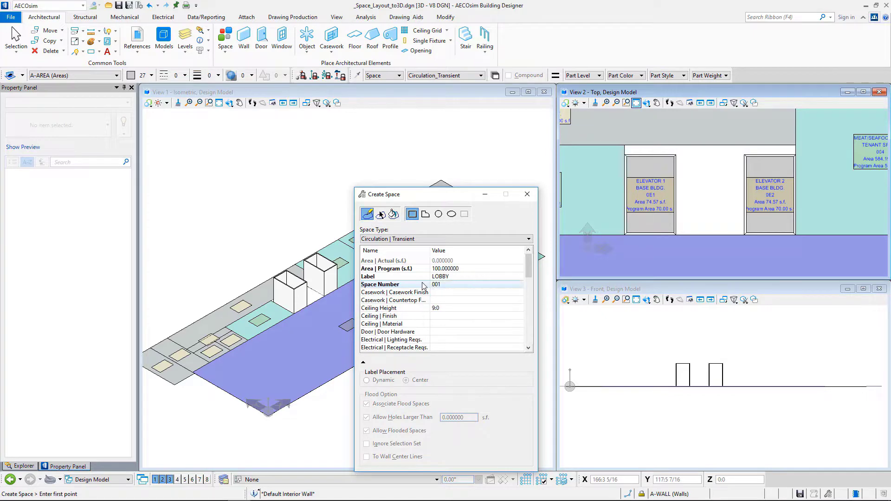
{"action": "left_click", "coordinate": [393, 214]}
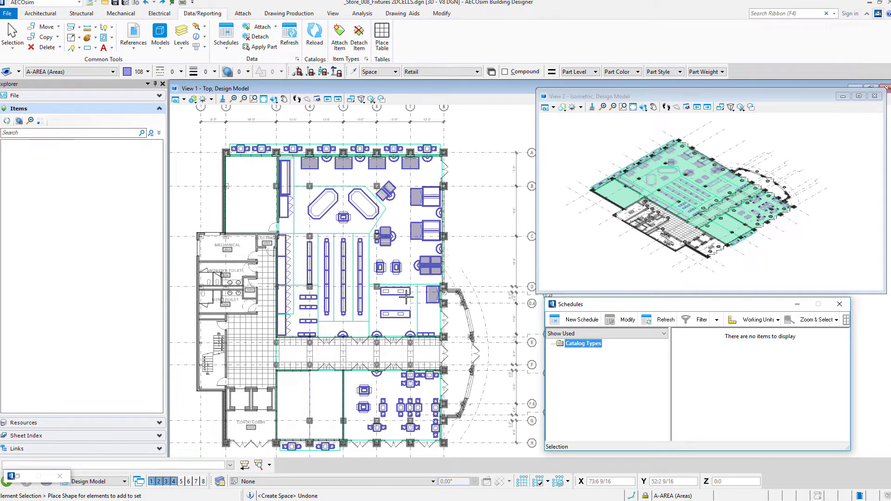
Select all cells named Bistro Chair by attributes, excluding the A-AREA level
{"action": "left_click", "coordinate": [12, 46]}
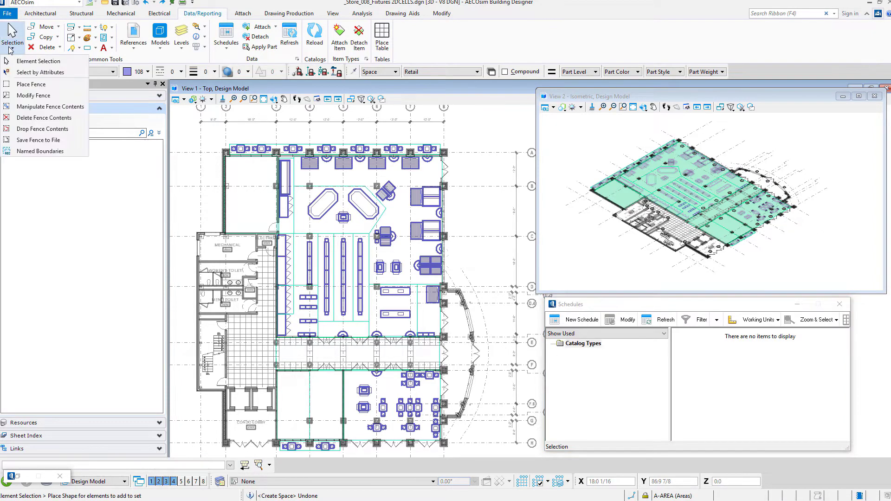
{"action": "left_click", "coordinate": [28, 72]}
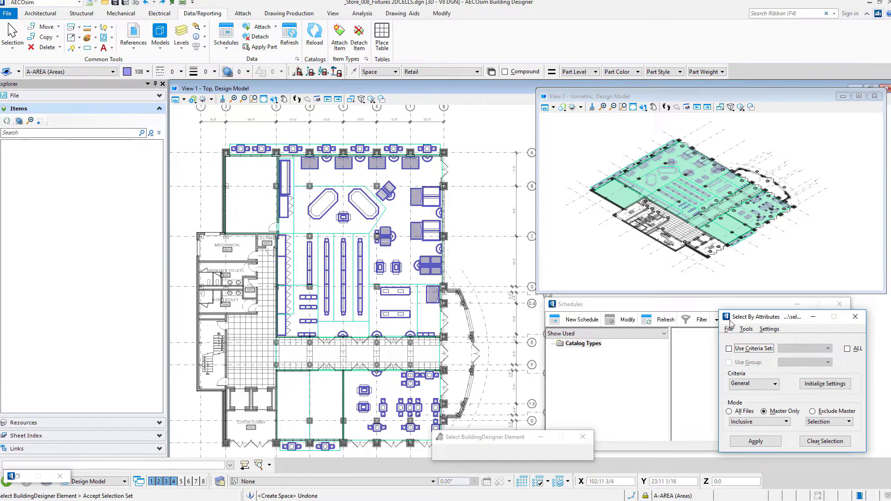
{"action": "left_click", "coordinate": [745, 329]}
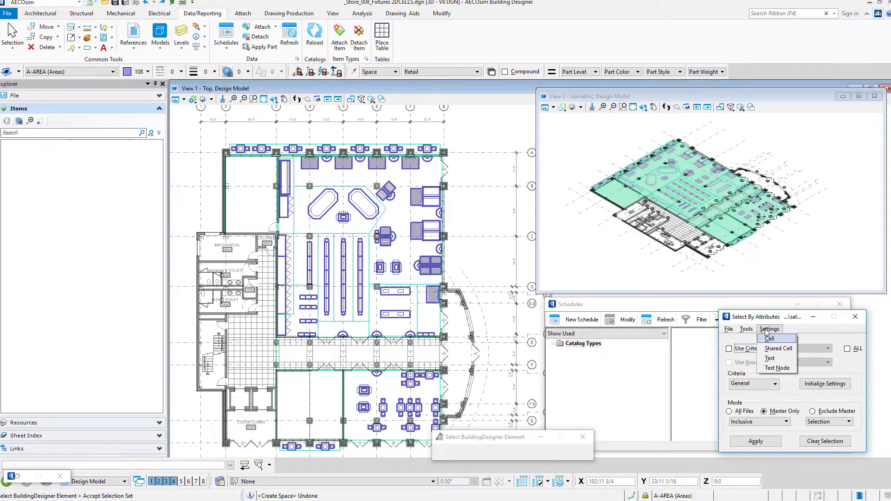
{"action": "left_click", "coordinate": [768, 339]}
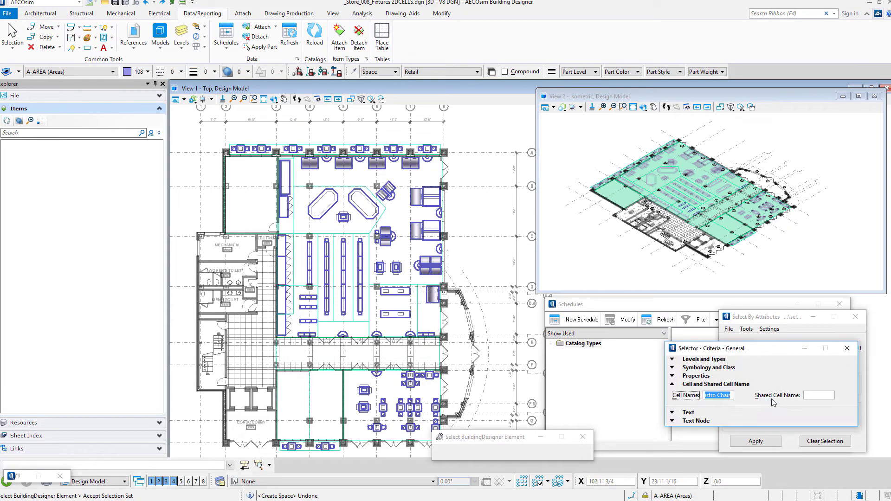
{"action": "left_click", "coordinate": [726, 399]}
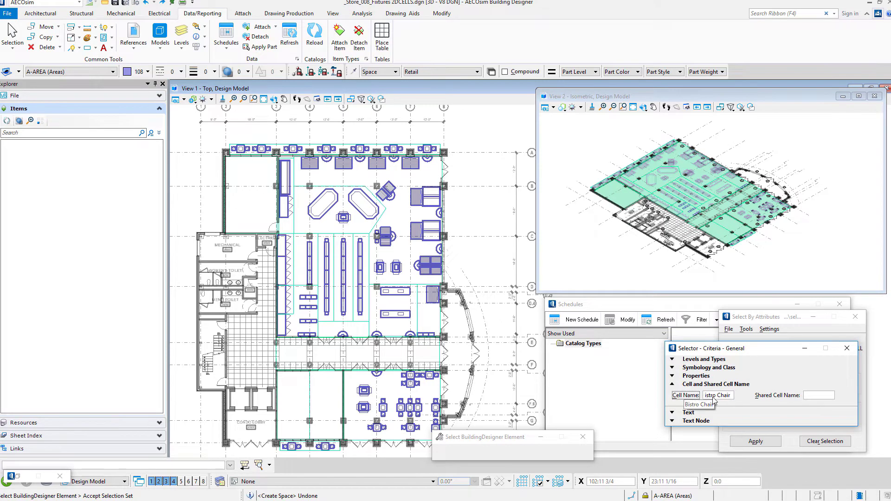
{"action": "left_click_drag", "start_coordinate": [712, 396], "coordinate": [682, 399]}
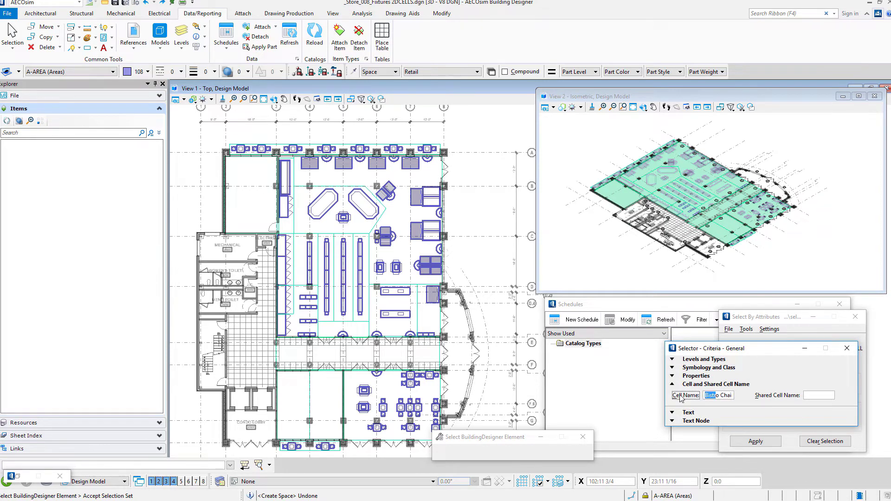
{"action": "left_click", "coordinate": [757, 442]}
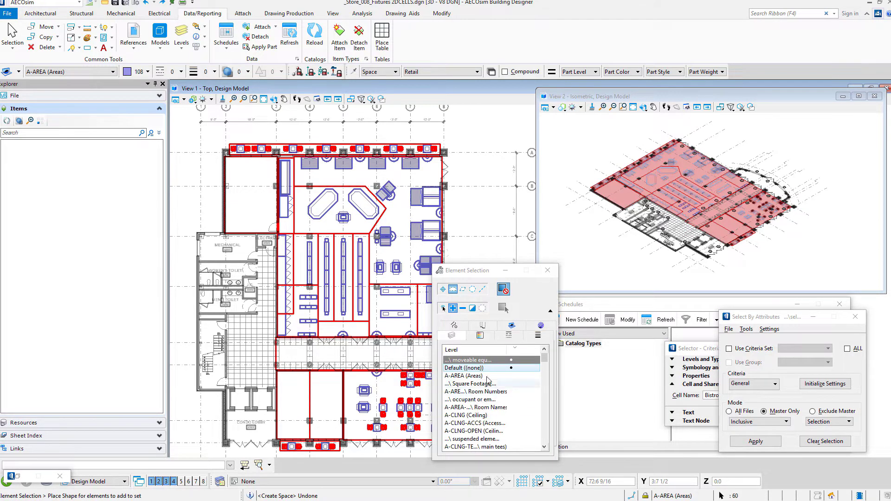
{"action": "left_click", "coordinate": [491, 369]}
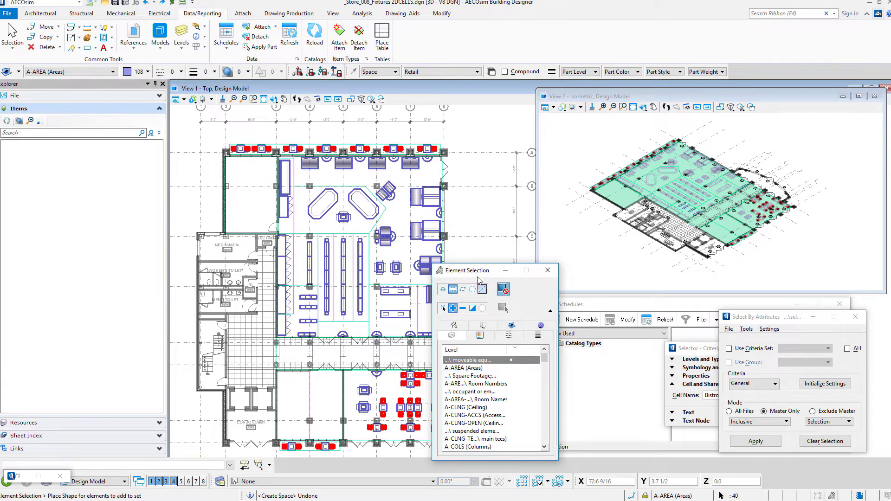
{"action": "left_click_drag", "start_coordinate": [478, 271], "coordinate": [503, 260]}
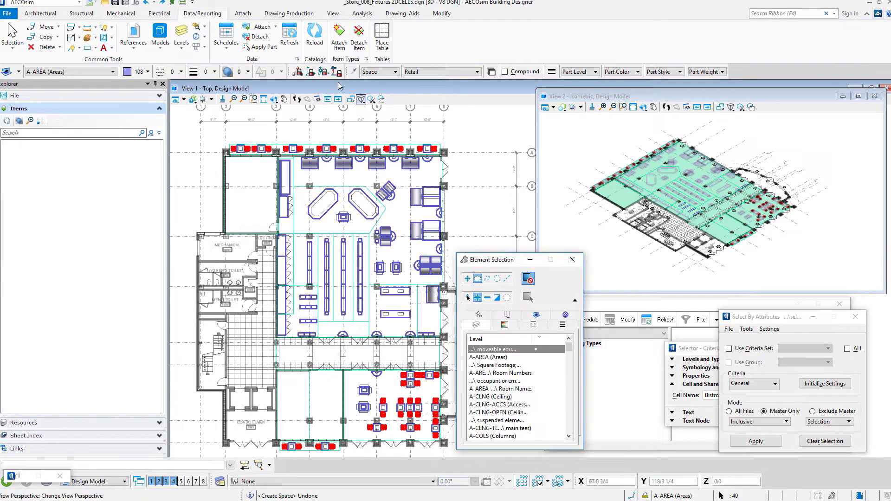
Attach Retail-Specialty item data of type Bistro Chair 02 to the selected chairs
{"action": "left_click", "coordinate": [262, 27]}
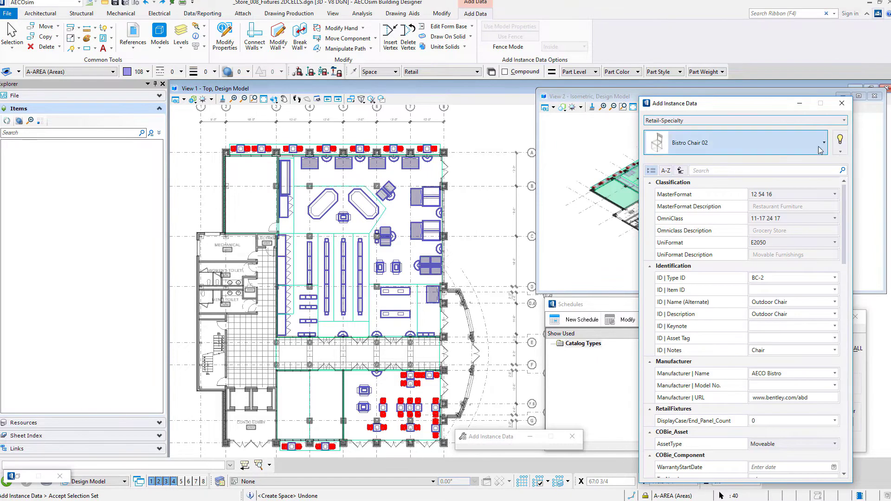
{"action": "left_click", "coordinate": [822, 147]}
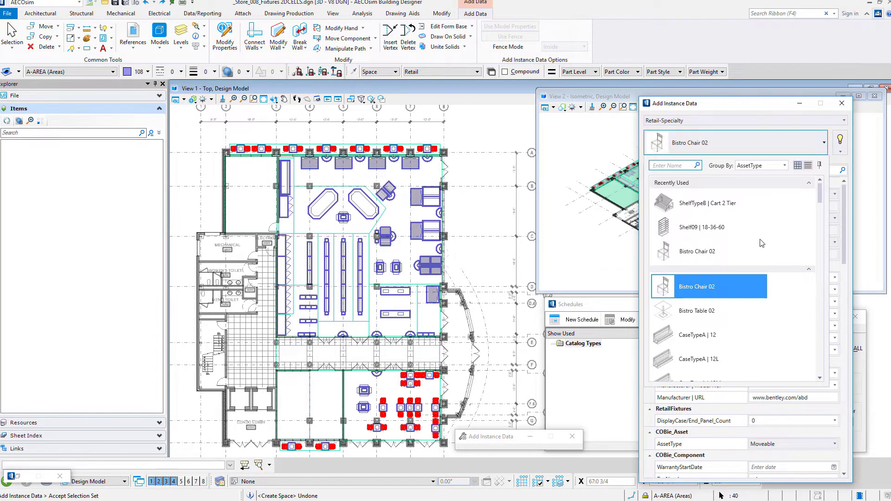
{"action": "left_click", "coordinate": [739, 287]}
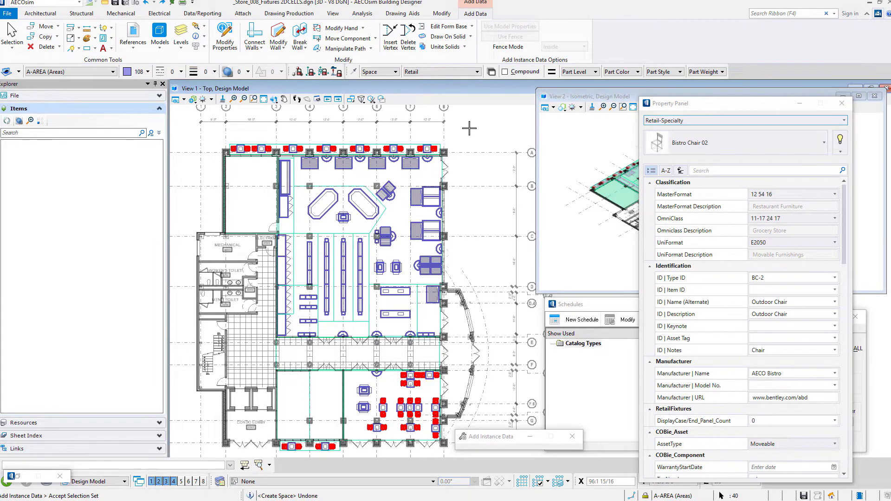
{"action": "left_click", "coordinate": [468, 128]}
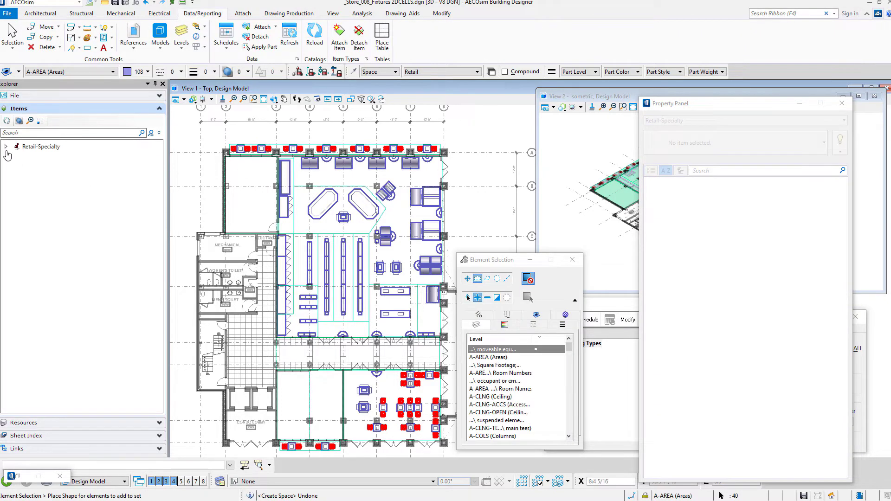
Check the Bistro Chair 02 items in Explorer, zoom to one chair, then fit the plan
{"action": "left_click", "coordinate": [6, 147]}
{"action": "left_click", "coordinate": [64, 159]}
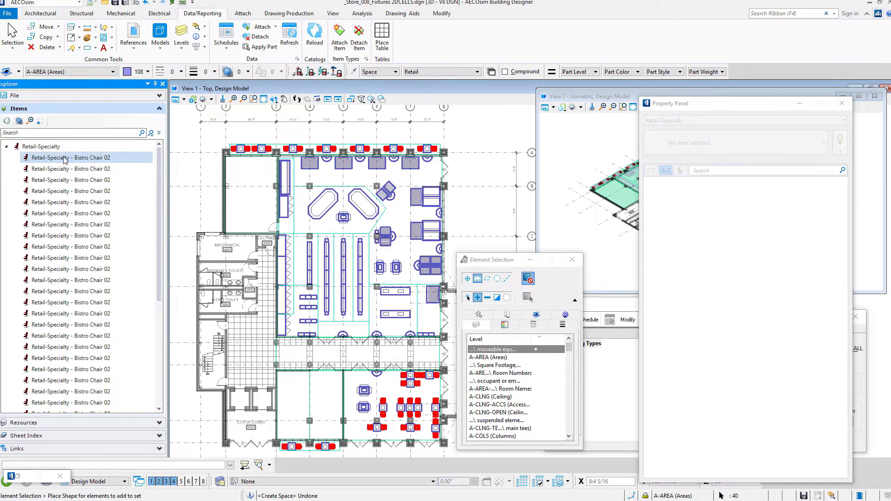
{"action": "left_click", "coordinate": [82, 191]}
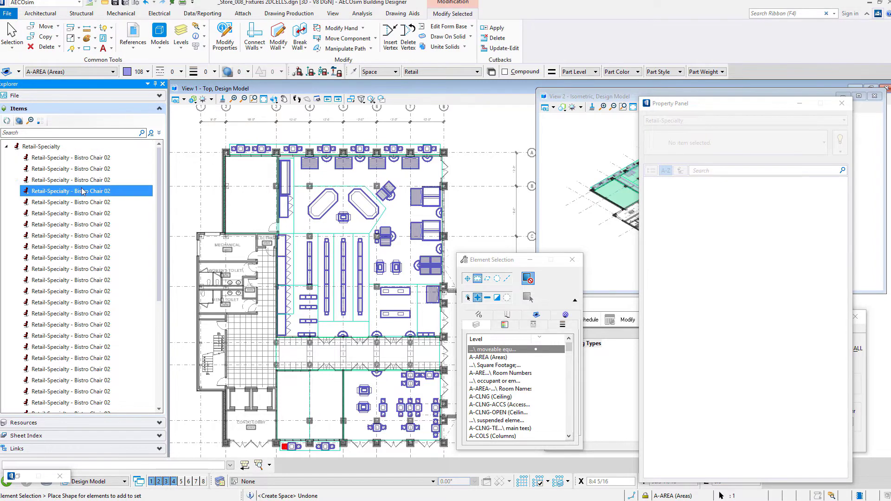
{"action": "right_click", "coordinate": [81, 191]}
{"action": "left_click", "coordinate": [95, 197]}
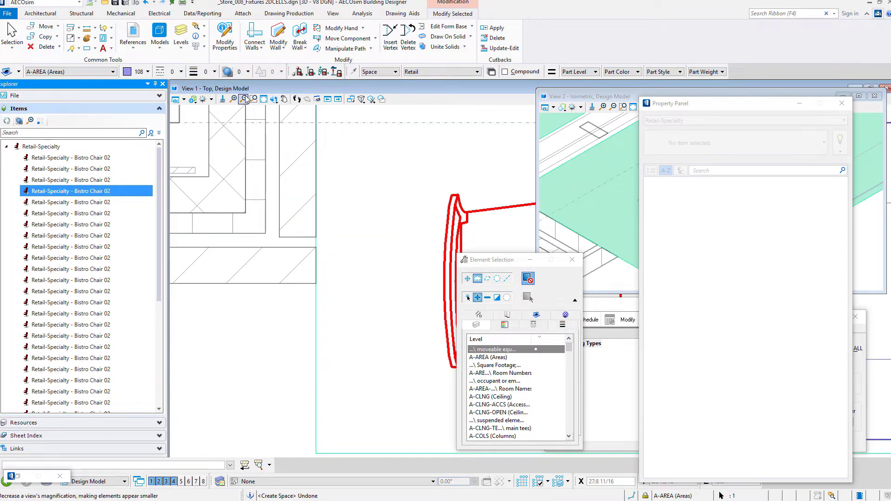
{"action": "left_click", "coordinate": [263, 100]}
{"action": "left_click", "coordinate": [284, 98]}
{"action": "left_click_drag", "start_coordinate": [409, 199], "coordinate": [243, 192]}
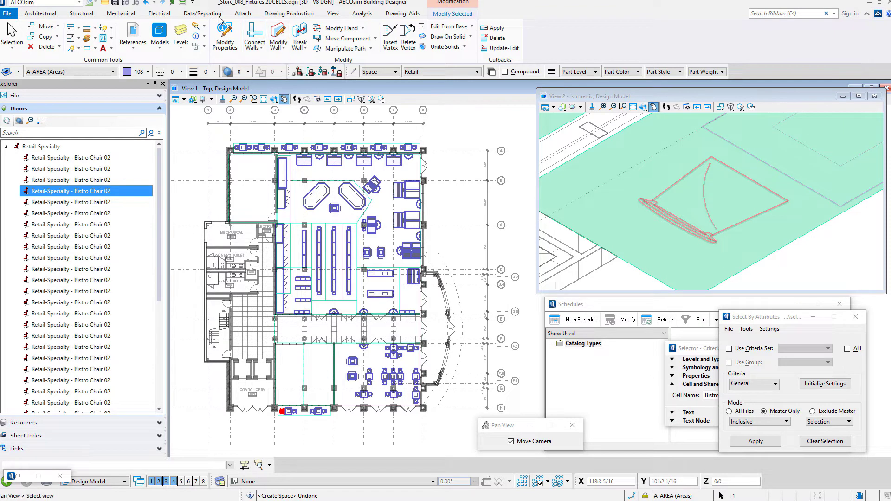
Create an Outdoor Seating space at the bottom of the store plan
{"action": "left_click", "coordinate": [53, 15]}
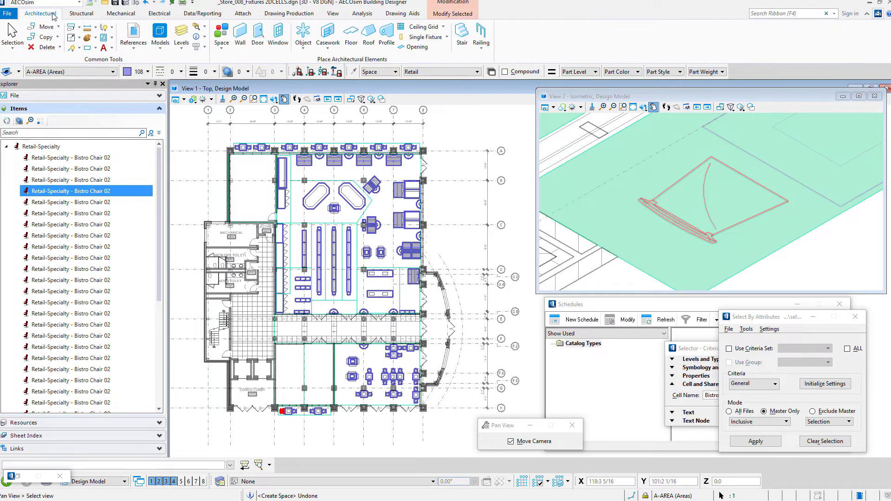
{"action": "left_click", "coordinate": [226, 40]}
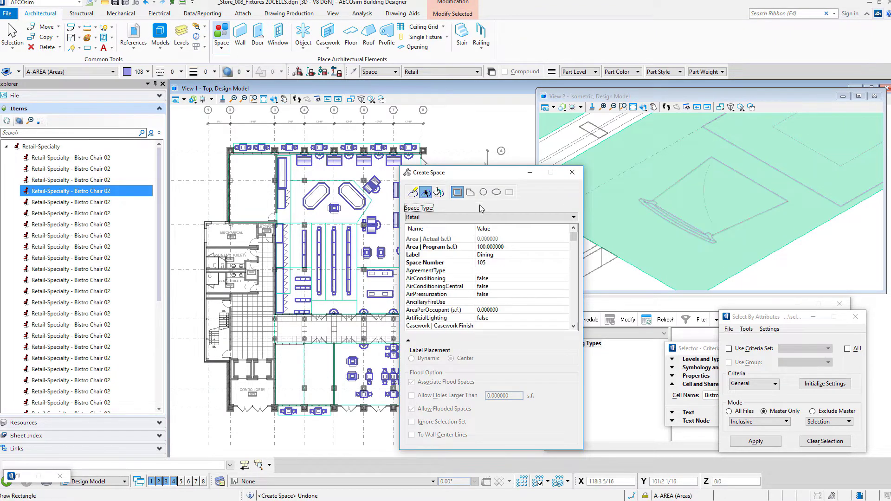
{"action": "left_click", "coordinate": [505, 255]}
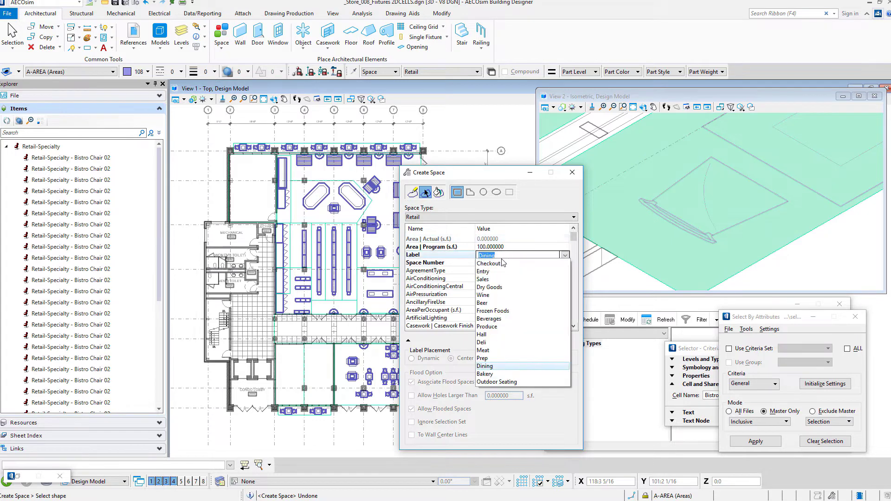
{"action": "left_click", "coordinate": [503, 383]}
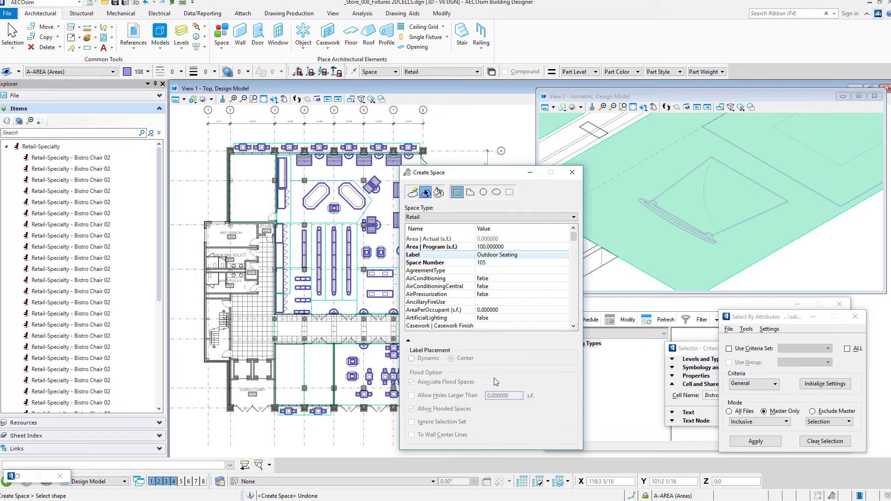
{"action": "left_click", "coordinate": [333, 417]}
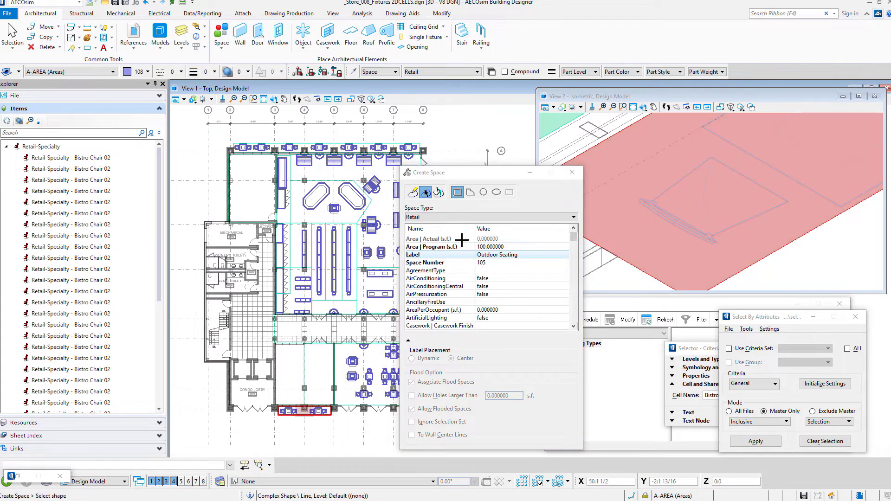
{"action": "left_click", "coordinate": [412, 145]}
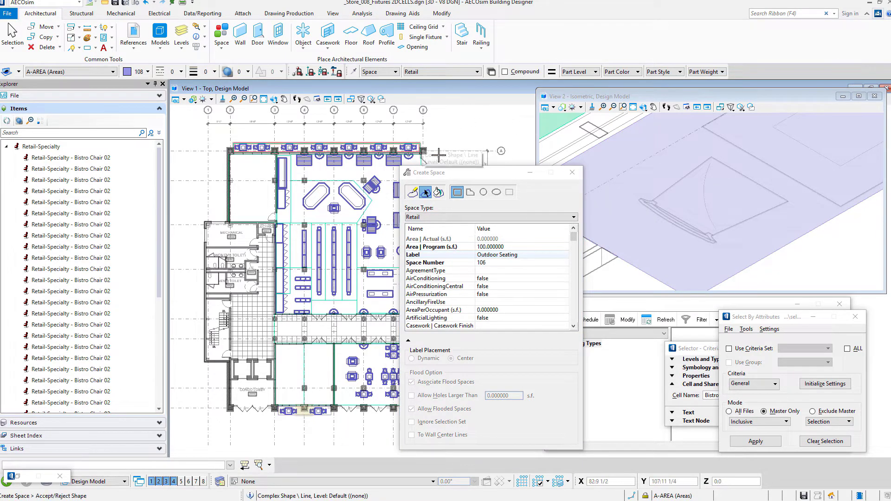
Flood the enclosed lower-right room with a Dining space
{"action": "left_click_drag", "start_coordinate": [468, 172], "coordinate": [558, 148]}
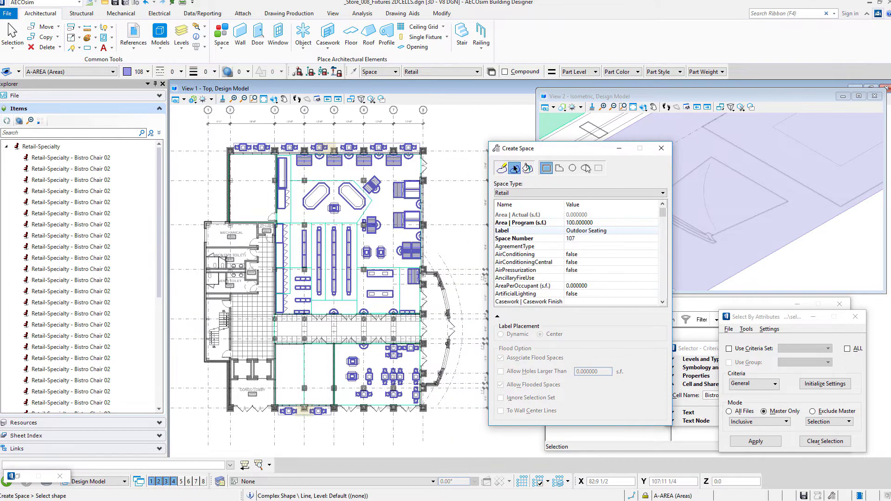
{"action": "left_click", "coordinate": [581, 231]}
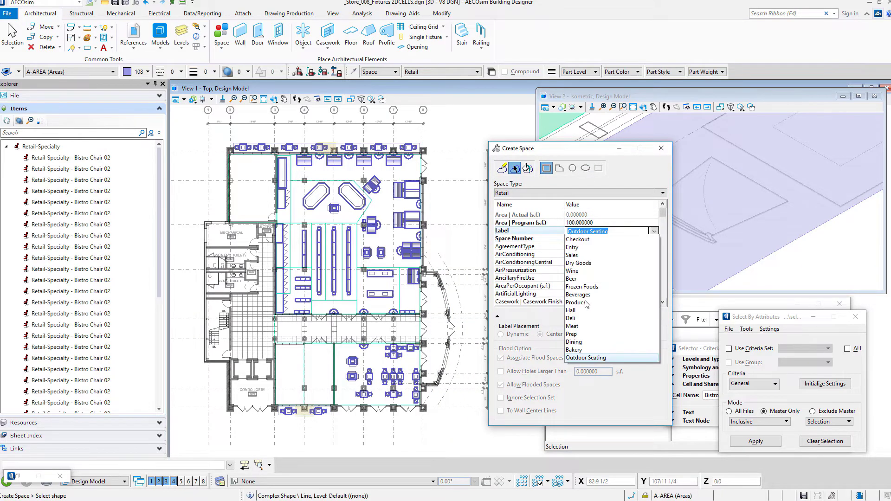
{"action": "left_click", "coordinate": [575, 342]}
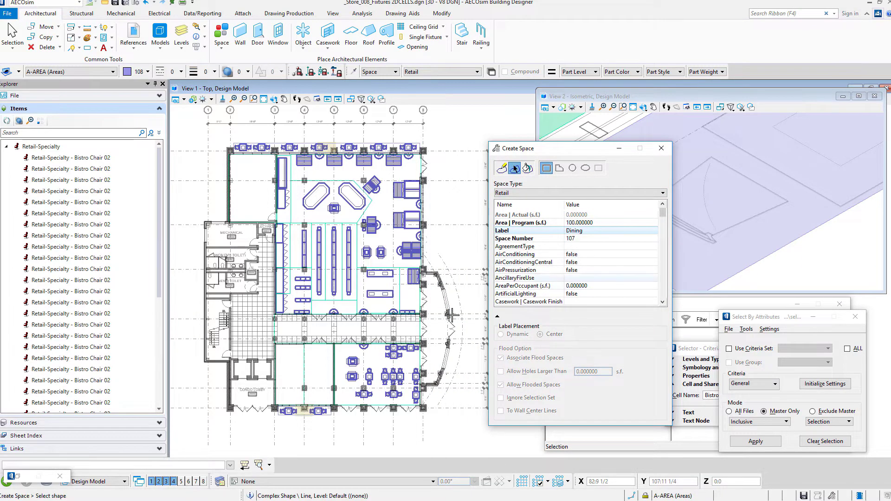
{"action": "left_click", "coordinate": [385, 393]}
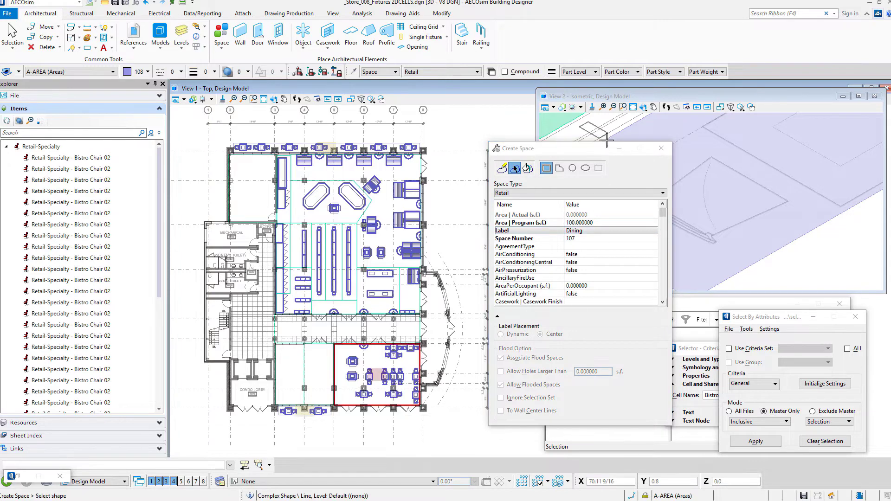
Close Select By Attributes, accepting the Alert, and close the criteria window
{"action": "left_click_drag", "start_coordinate": [594, 152], "coordinate": [441, 184]}
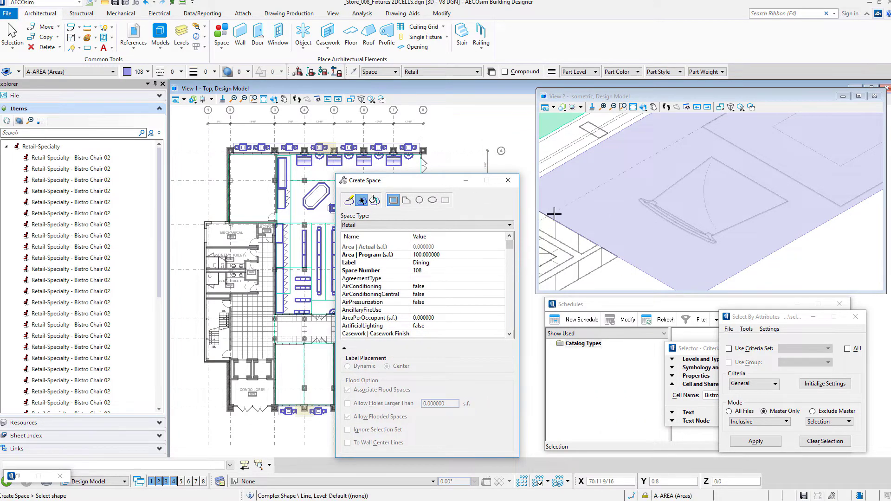
{"action": "left_click", "coordinate": [856, 317]}
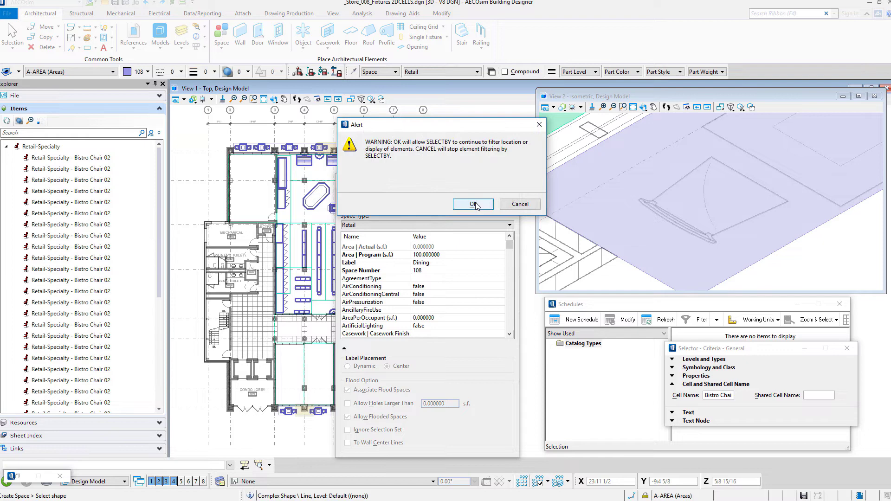
{"action": "left_click", "coordinate": [473, 204]}
{"action": "left_click", "coordinate": [847, 348]}
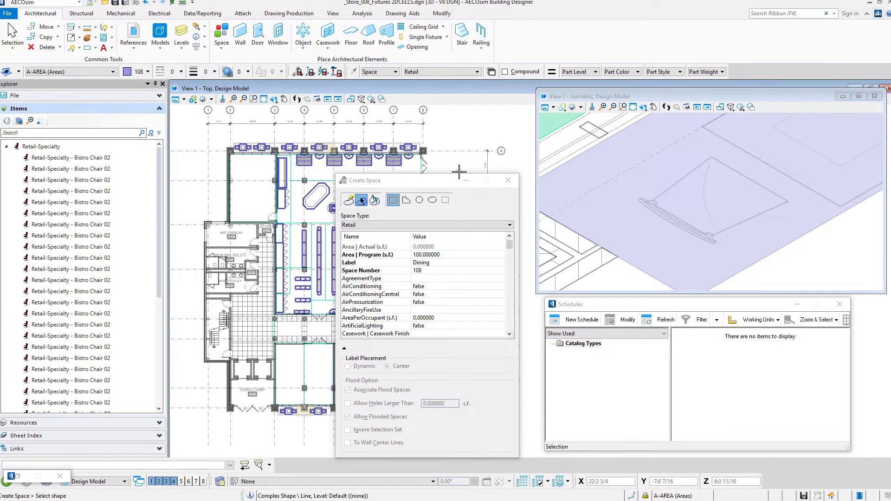
Show the Retail-Specialty Fixtures by Space schedule in an enlarged window
{"action": "left_click", "coordinate": [508, 180]}
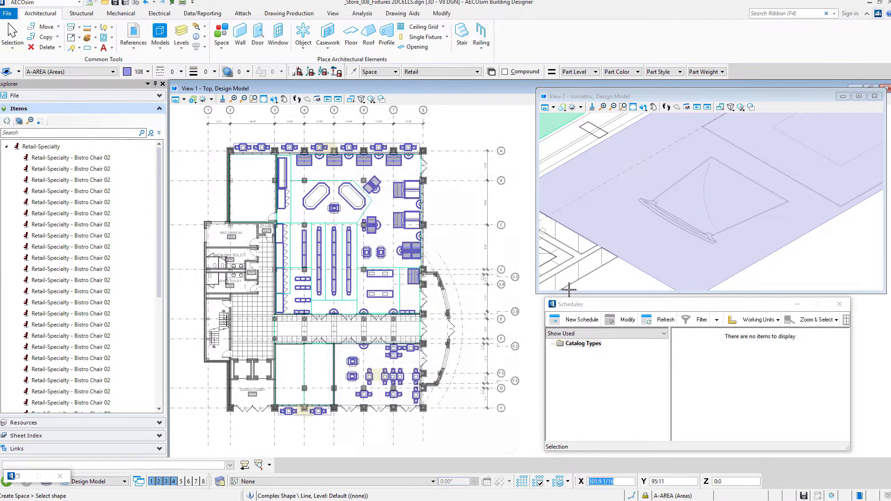
{"action": "left_click", "coordinate": [654, 321]}
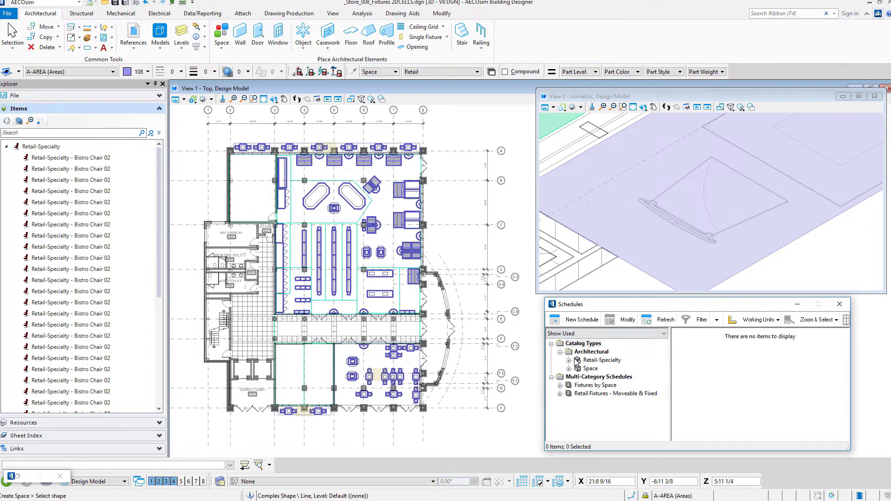
{"action": "left_click", "coordinate": [560, 386]}
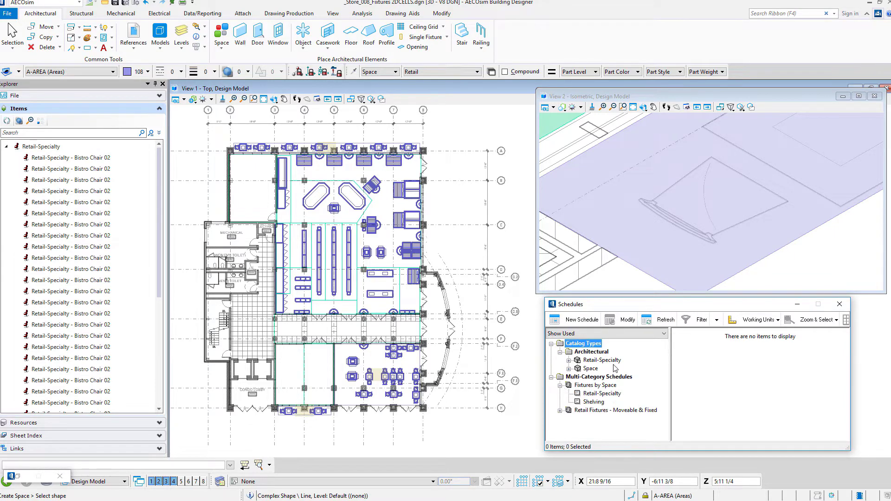
{"action": "left_click", "coordinate": [594, 394]}
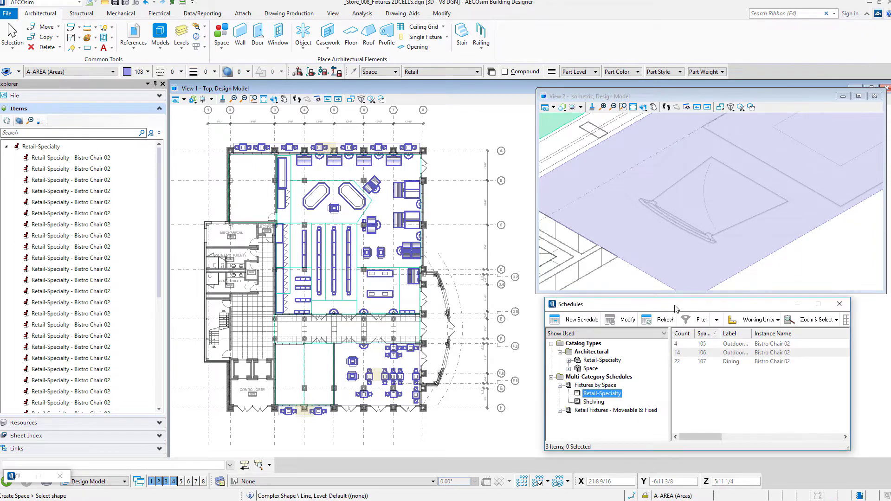
{"action": "left_click_drag", "start_coordinate": [675, 309], "coordinate": [649, 155]}
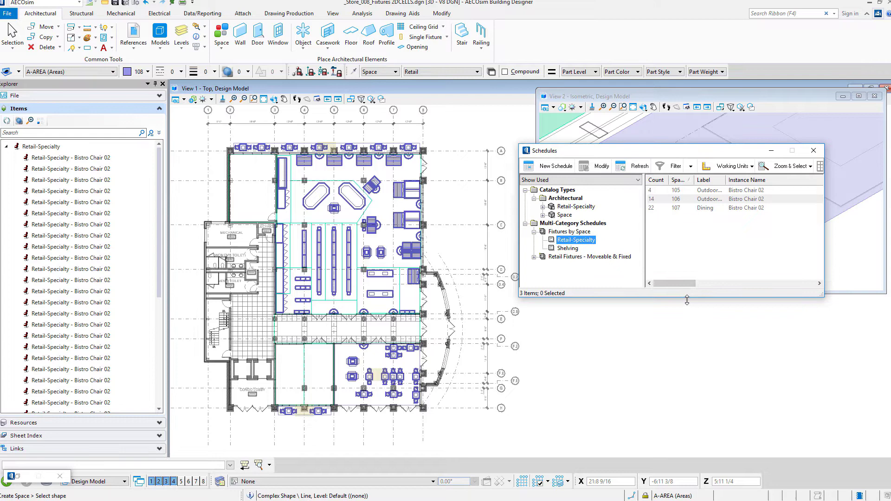
{"action": "left_click_drag", "start_coordinate": [686, 300], "coordinate": [696, 428]}
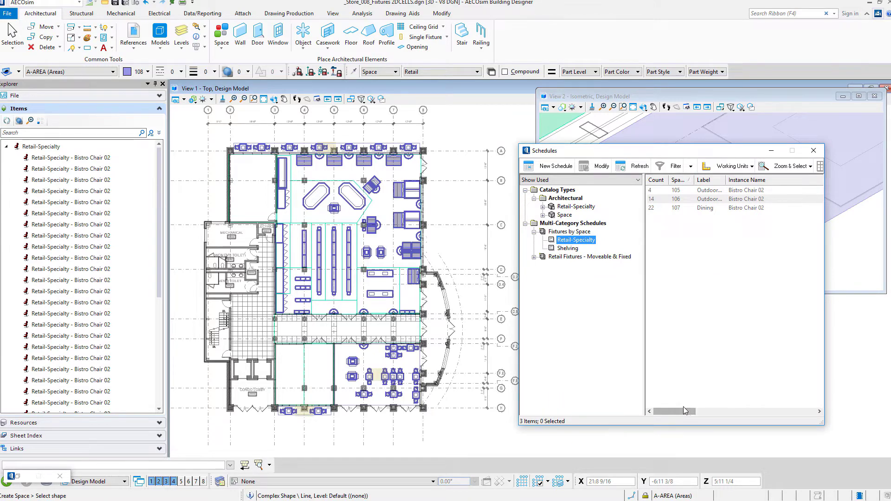
Highlight each schedule row's chairs in spaces 105, 106 and 107
{"action": "left_click", "coordinate": [694, 190]}
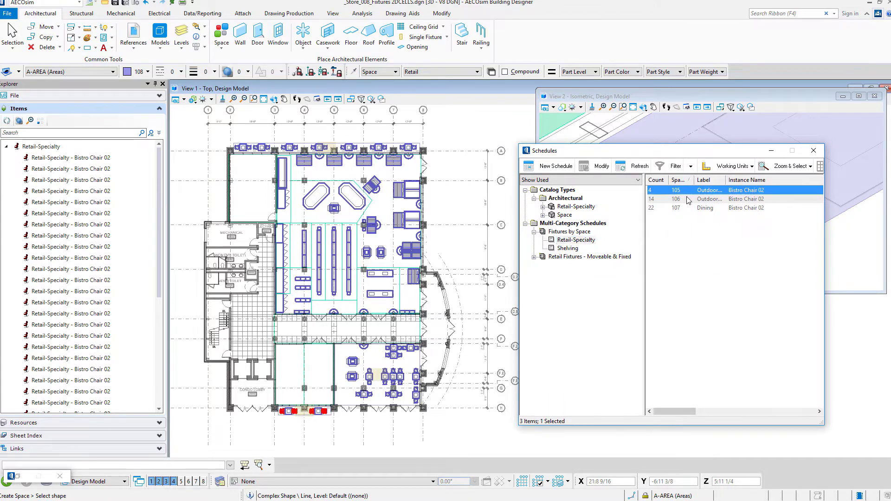
{"action": "left_click", "coordinate": [687, 199]}
{"action": "left_click", "coordinate": [685, 207]}
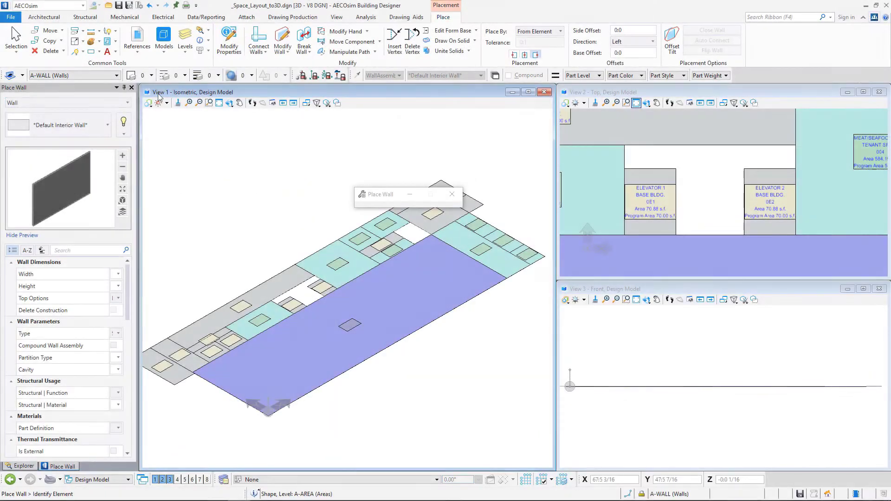
Enclose Elevator 1 and Elevator 2 with Default Interior Walls placed from the spaces
{"action": "left_click", "coordinate": [99, 126]}
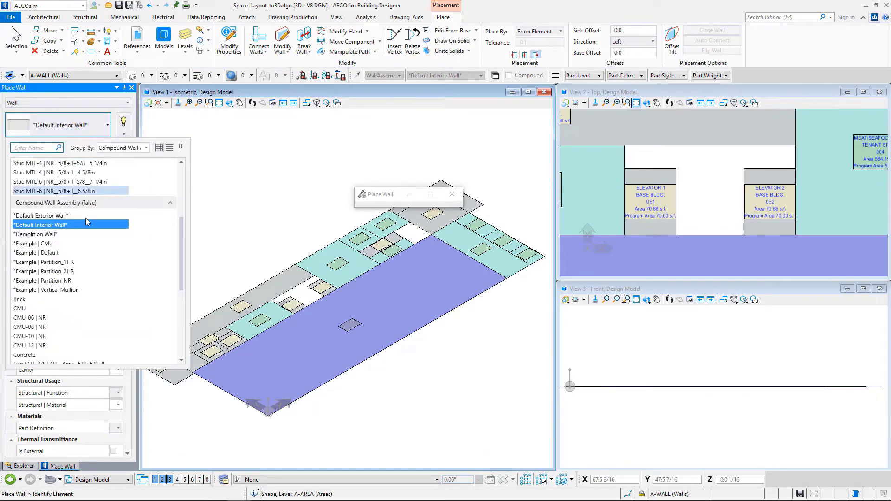
{"action": "left_click", "coordinate": [85, 226]}
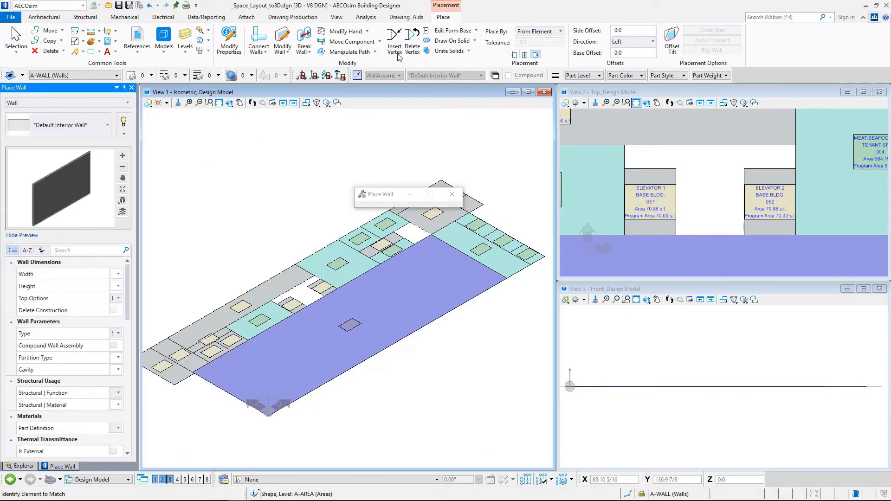
{"action": "left_click", "coordinate": [537, 32]}
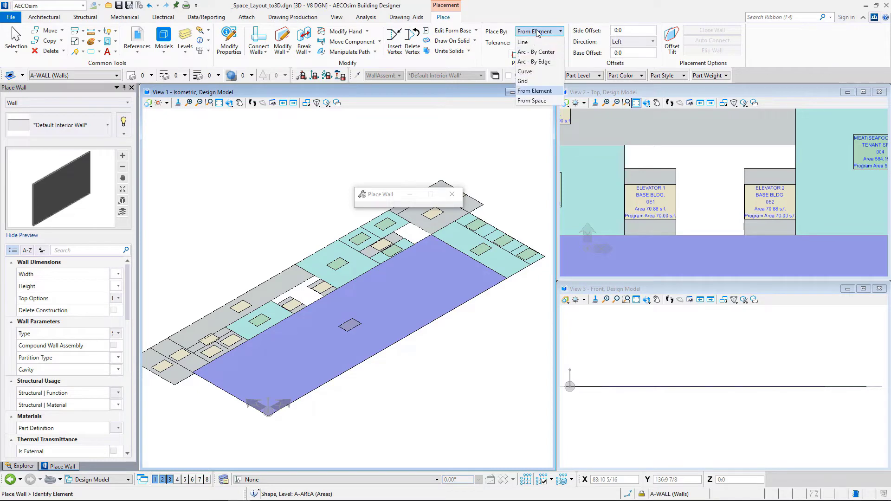
{"action": "left_click", "coordinate": [545, 101]}
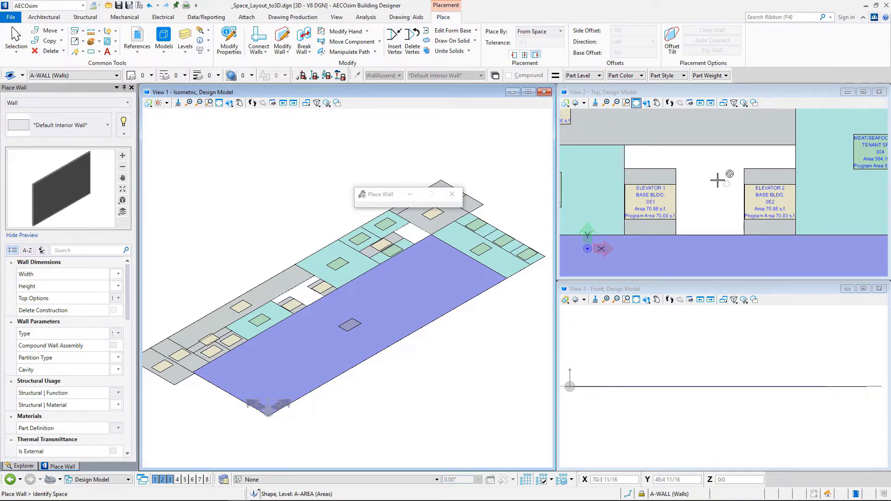
{"action": "left_click", "coordinate": [655, 172]}
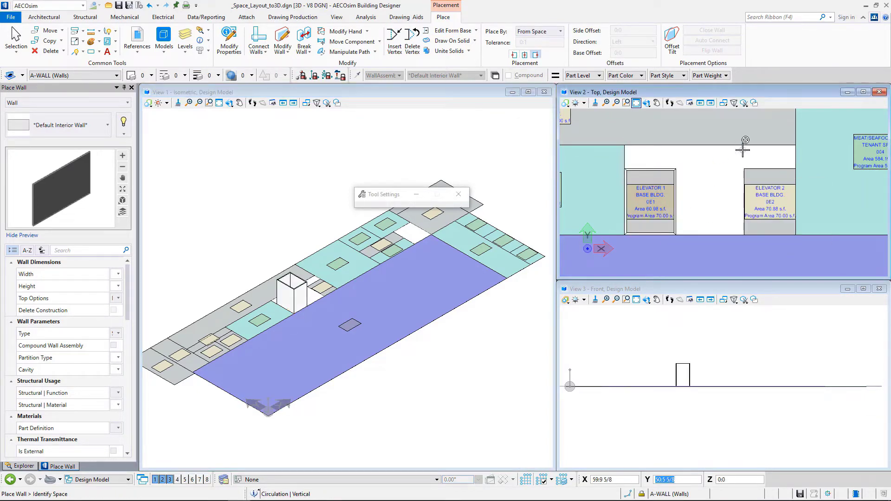
{"action": "left_click", "coordinate": [762, 166]}
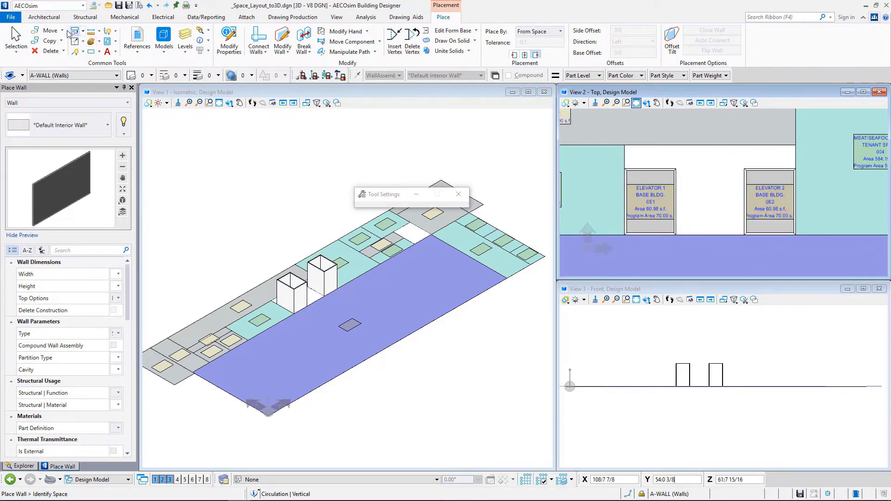
Move both elevator space shapes slightly to adjust their areas
{"action": "left_click", "coordinate": [51, 32]}
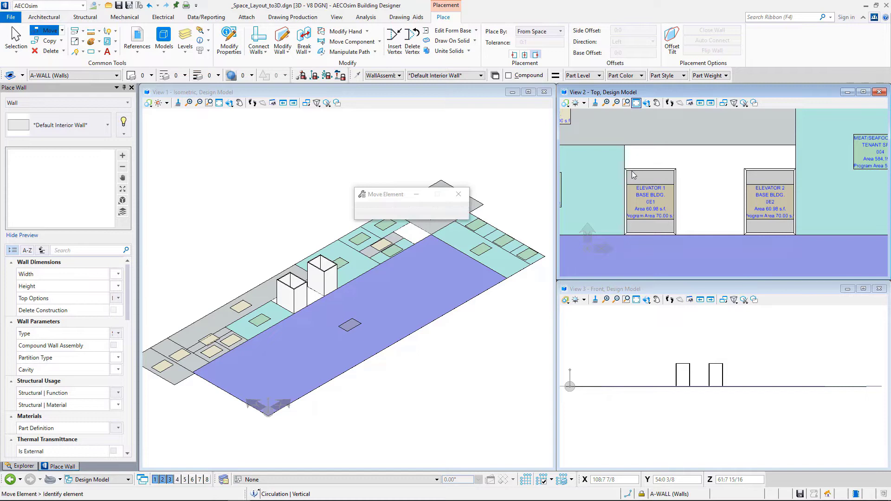
{"action": "left_click", "coordinate": [650, 163]}
{"action": "left_click", "coordinate": [650, 160]}
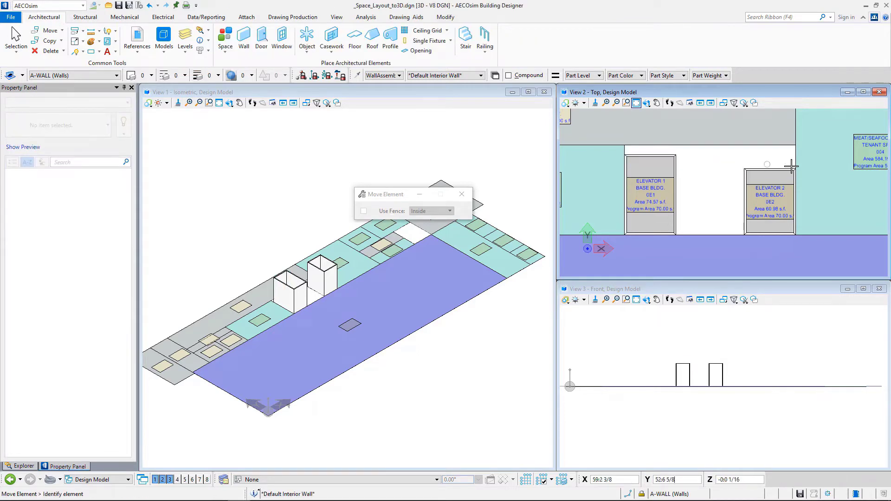
{"action": "left_click", "coordinate": [785, 170]}
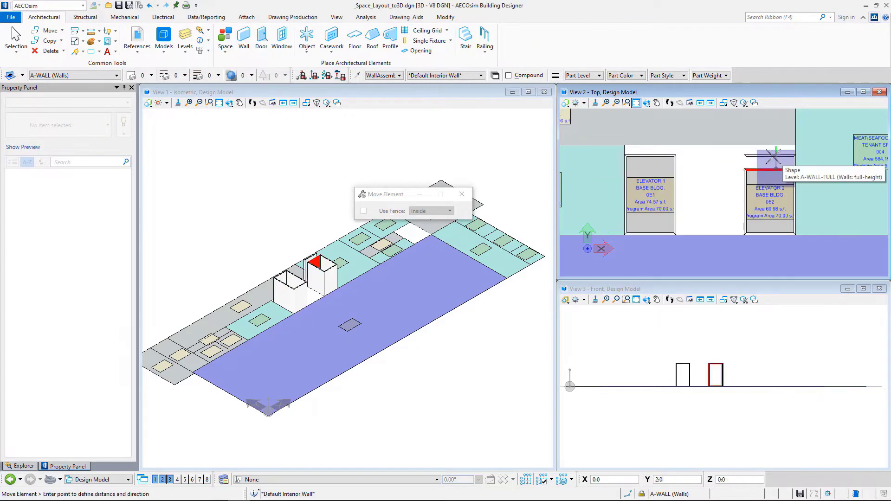
{"action": "left_click", "coordinate": [774, 157]}
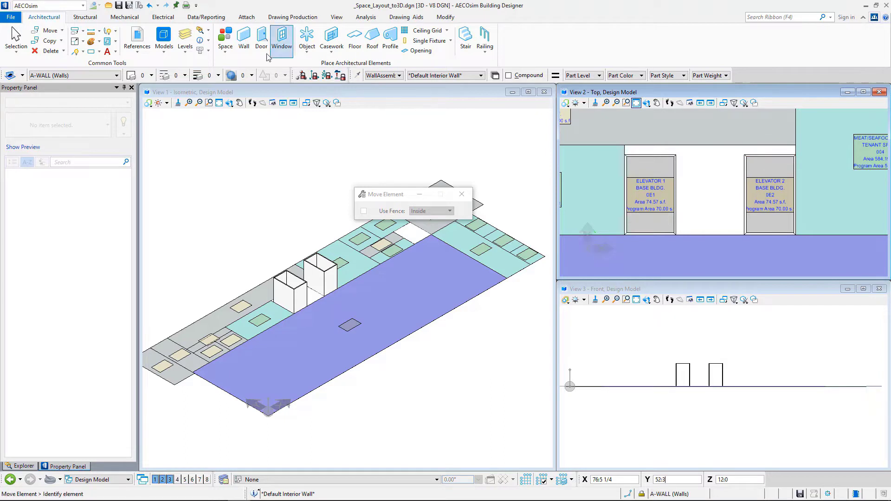
Flood the gap between the elevators with LOBBY space 001 (Circulation | Transient), 148.41 s.f
{"action": "left_click", "coordinate": [226, 43]}
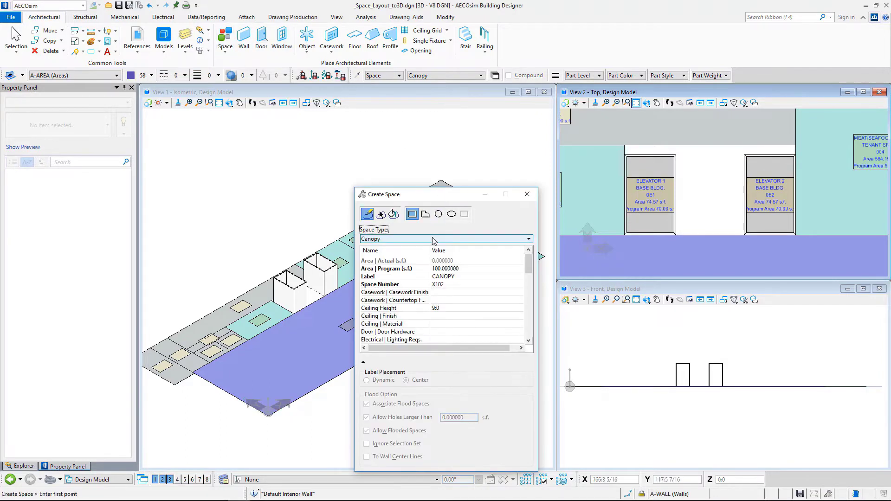
{"action": "left_click", "coordinate": [432, 240]}
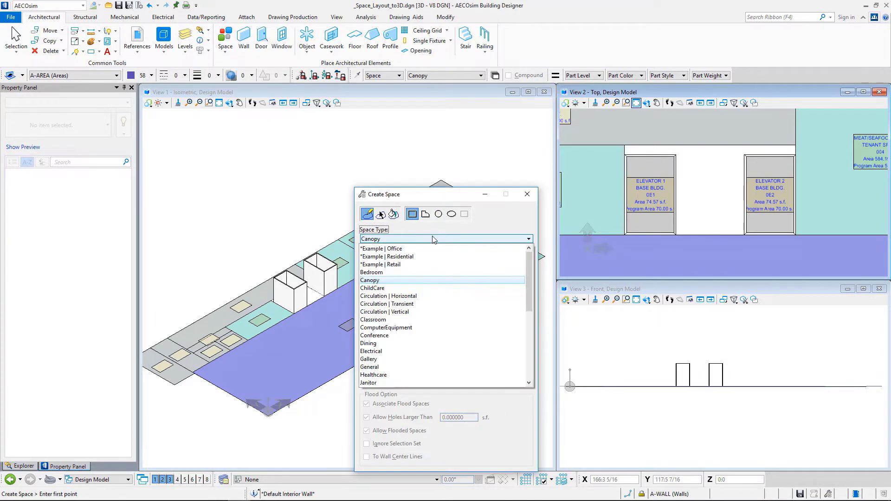
{"action": "left_click", "coordinate": [426, 305]}
{"action": "left_click", "coordinate": [446, 284]}
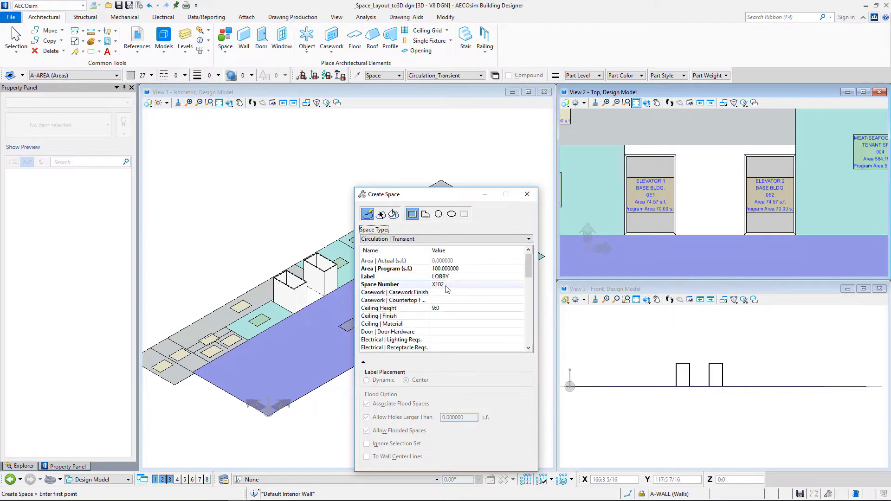
{"action": "type", "text": "001"}
{"action": "left_click", "coordinate": [393, 214]}
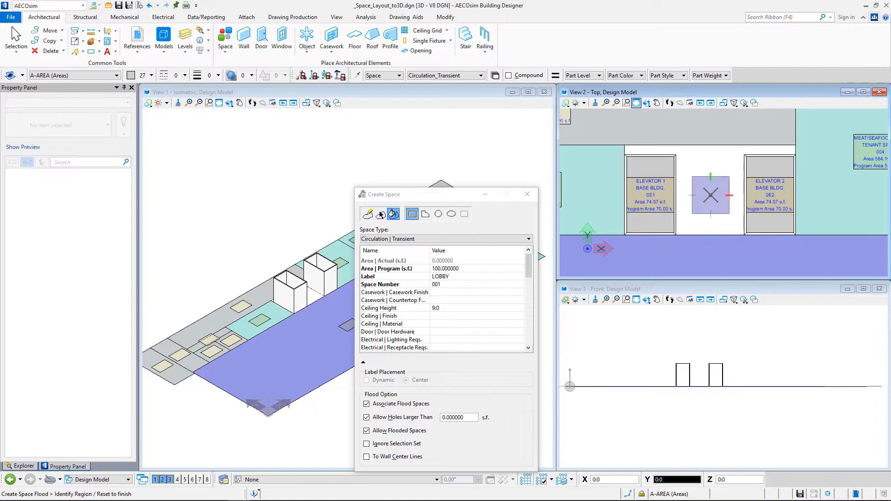
{"action": "left_click", "coordinate": [710, 195]}
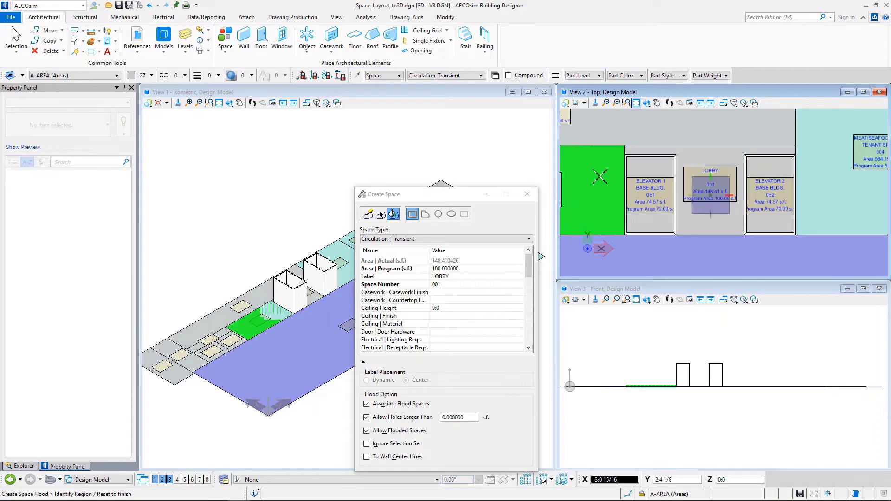
{"action": "left_click", "coordinate": [527, 195]}
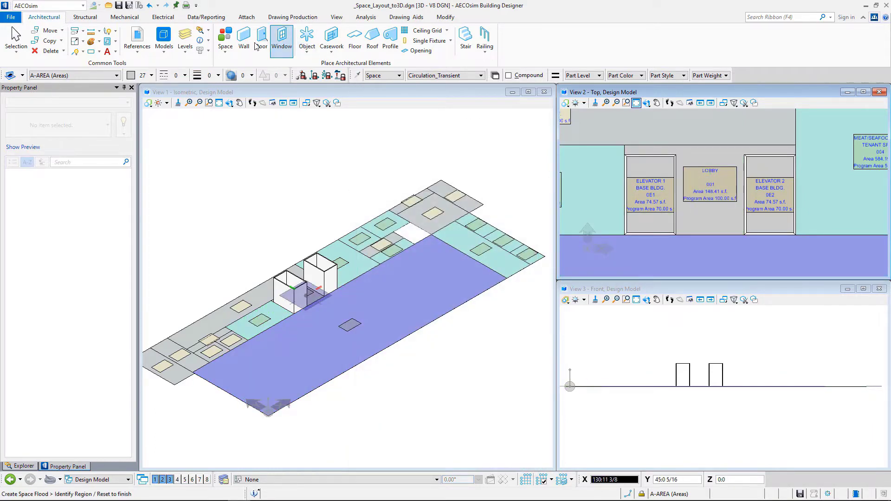
Place Default Exterior Walls around the perimeter of the large floor shape
{"action": "left_click", "coordinate": [241, 43]}
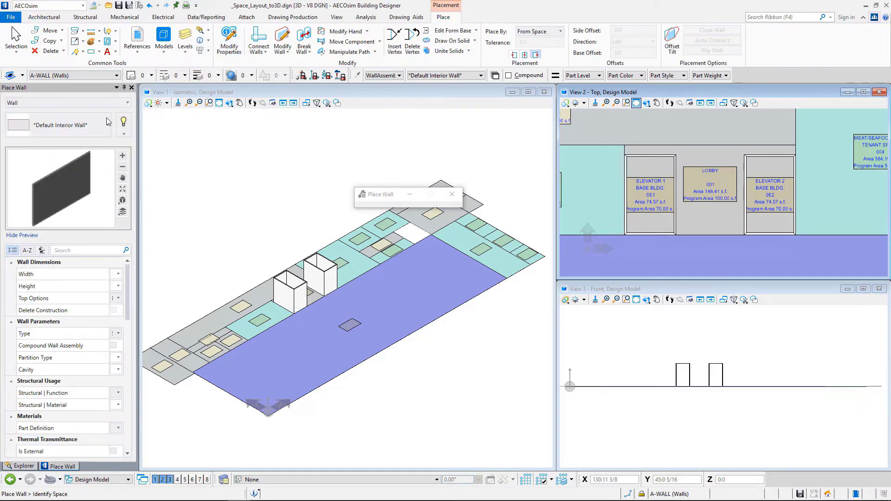
{"action": "left_click", "coordinate": [107, 125]}
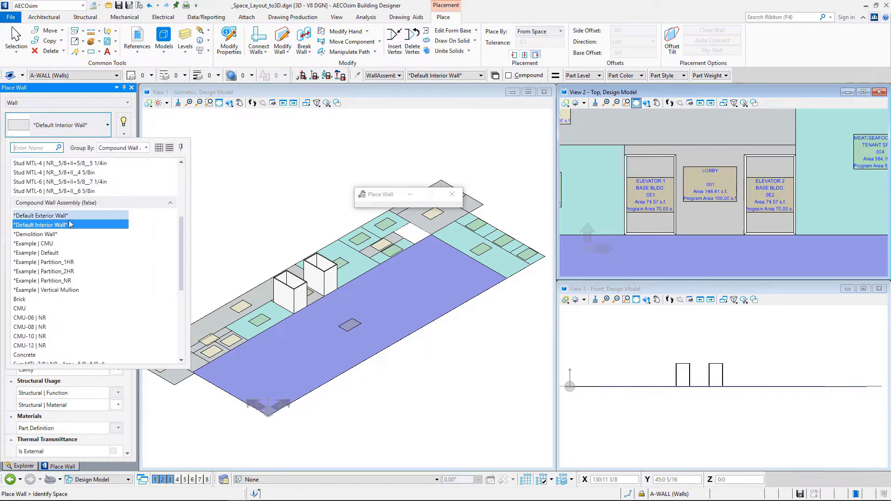
{"action": "left_click", "coordinate": [66, 216]}
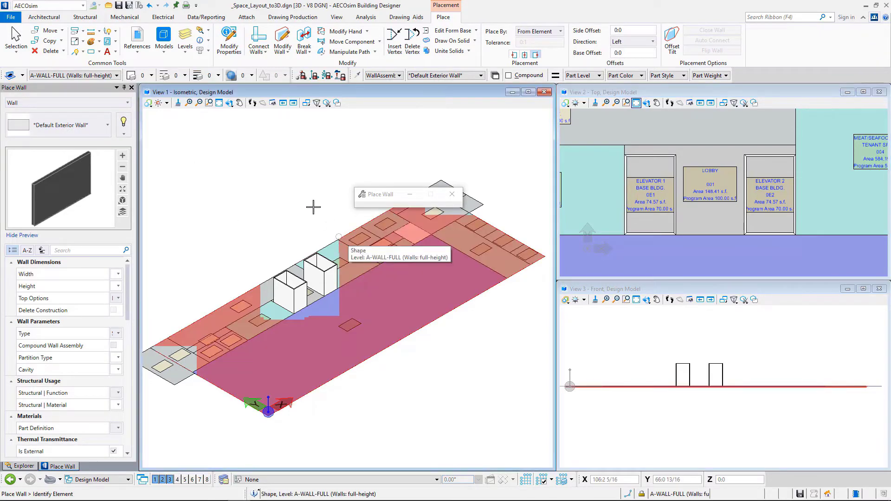
{"action": "left_click", "coordinate": [299, 195]}
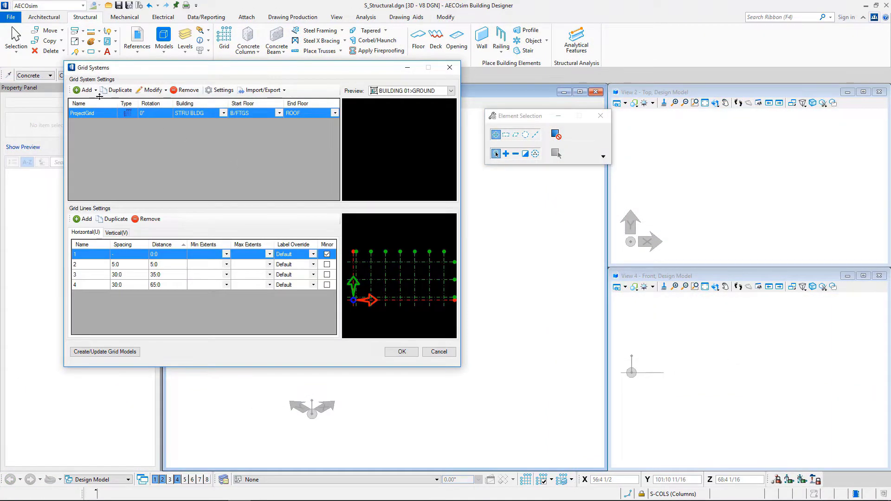
Review the available grid system types and the grid system settings
{"action": "left_click", "coordinate": [97, 91]}
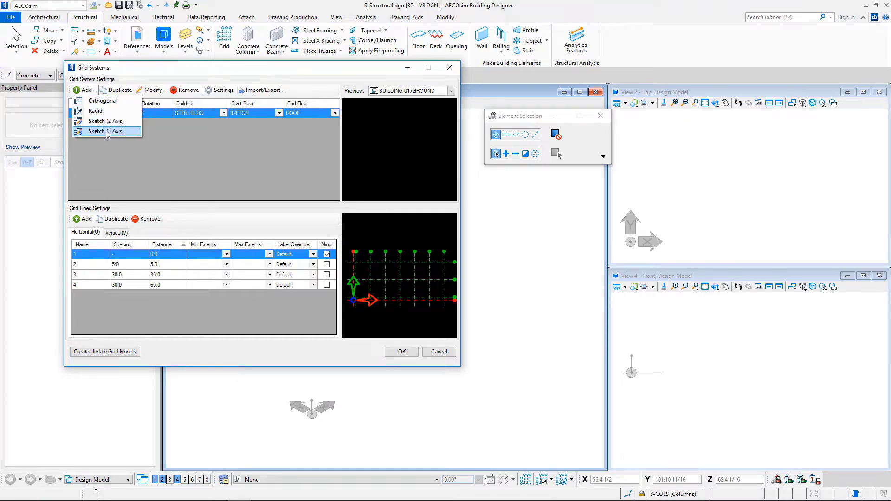
{"action": "left_click", "coordinate": [221, 91]}
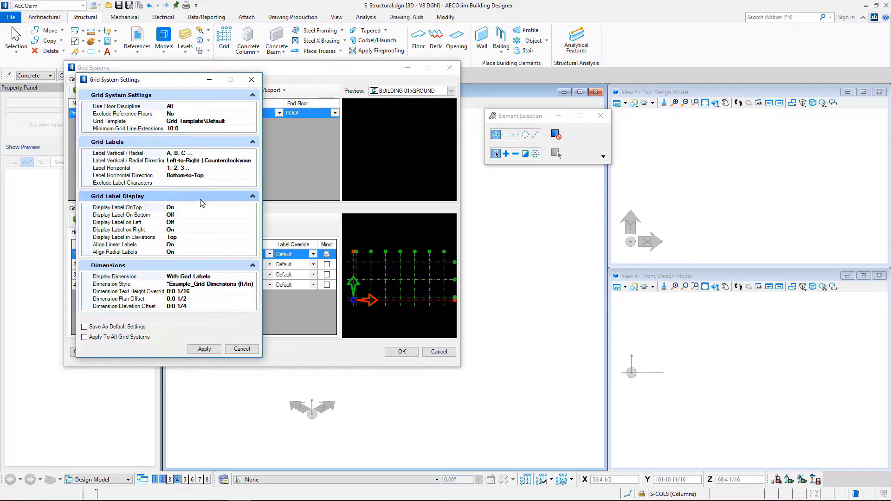
{"action": "left_click", "coordinate": [242, 349]}
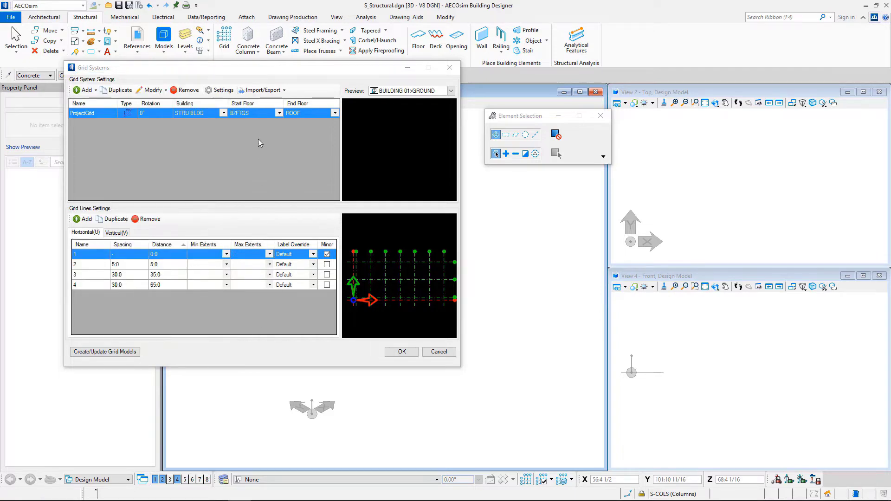
Set ProjectGrid's start floor to B/FTGS and end floor to ROOF, then close Grid Systems
{"action": "left_click", "coordinate": [279, 113]}
{"action": "left_click", "coordinate": [274, 121]}
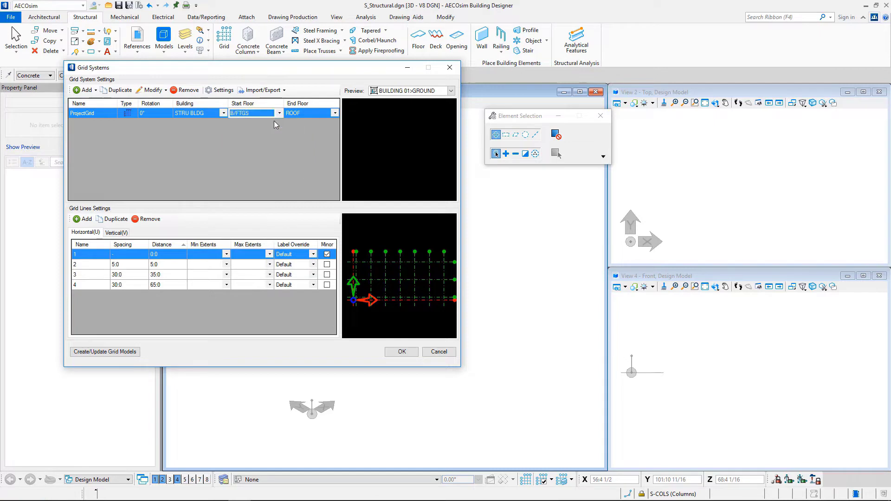
{"action": "left_click", "coordinate": [334, 114]}
{"action": "left_click", "coordinate": [334, 115]}
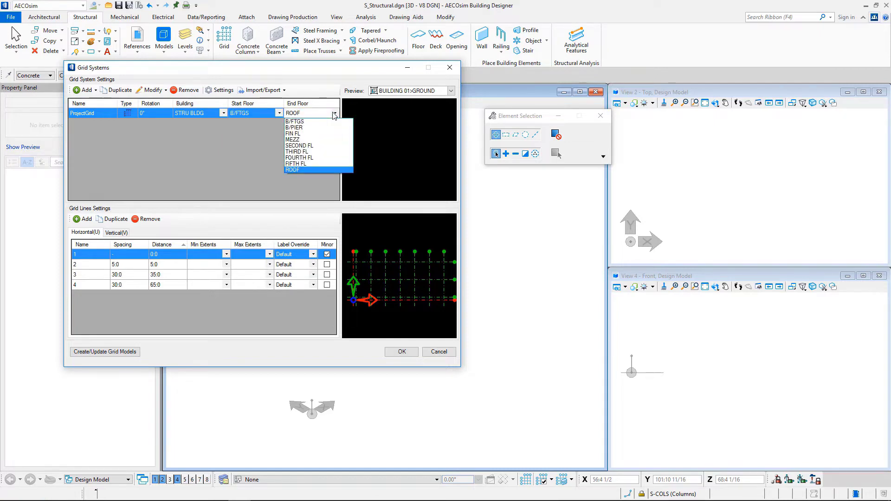
{"action": "left_click", "coordinate": [342, 86]}
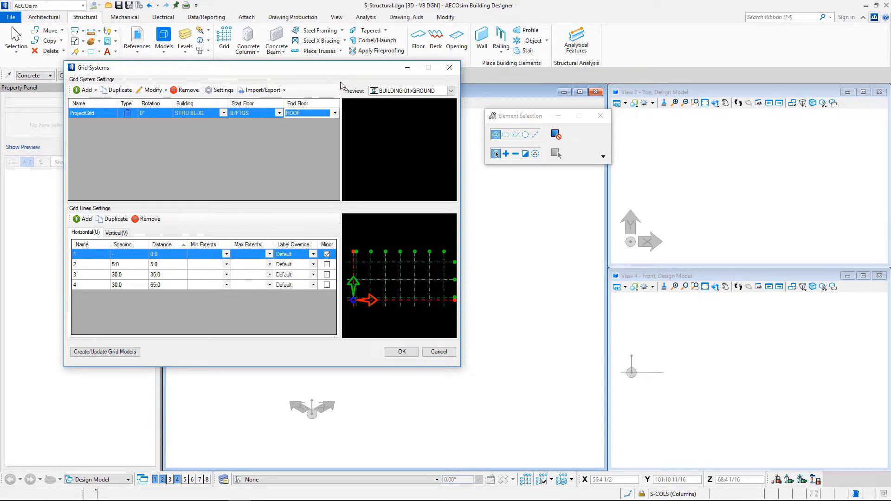
{"action": "left_click", "coordinate": [434, 348]}
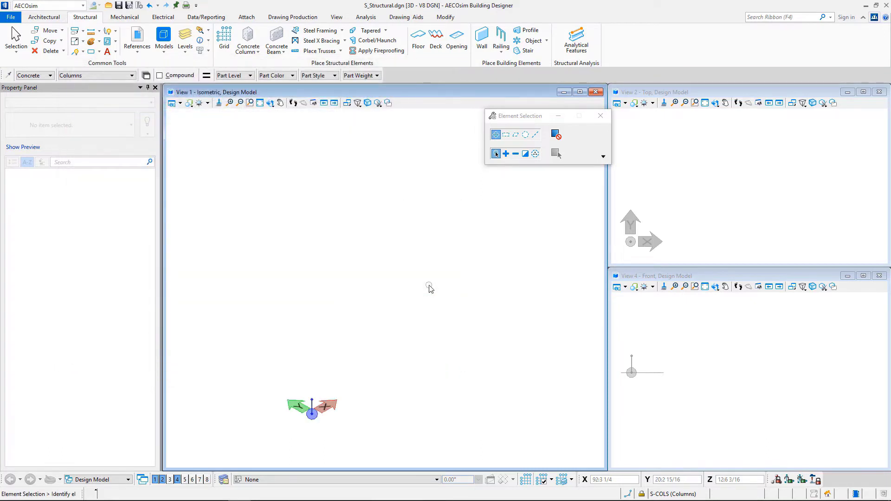
On floor STRU BLDG B/FTGS, set up a Concrete Pier with section F48x48 and mark F-1
{"action": "left_click", "coordinate": [436, 479]}
{"action": "scroll", "coordinate": [431, 449], "scroll_direction": "down", "scroll_amount": 4}
{"action": "left_click", "coordinate": [331, 407]}
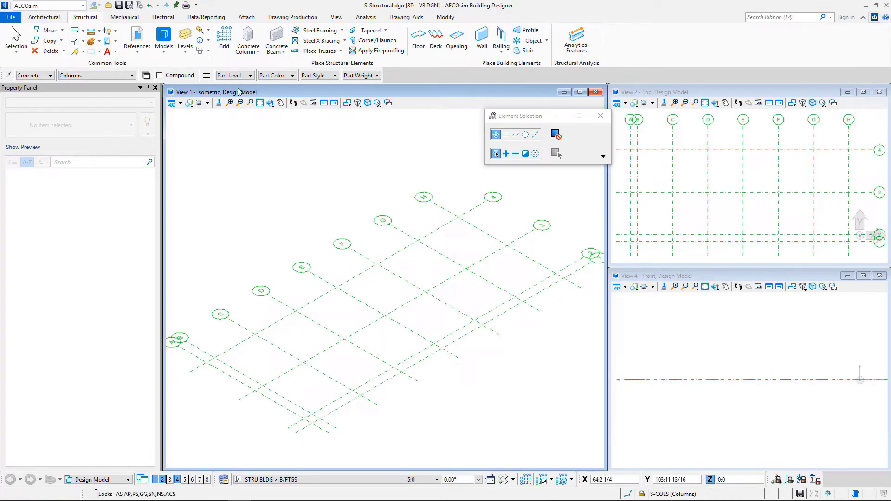
{"action": "left_click", "coordinate": [250, 52]}
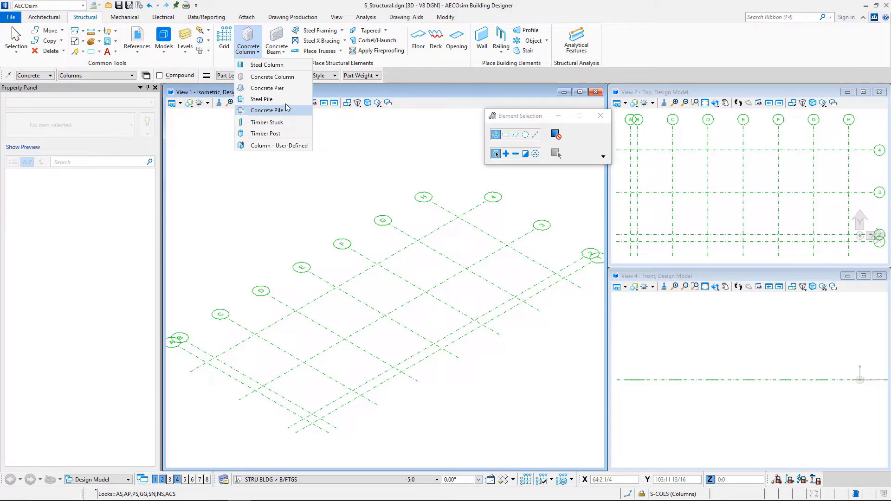
{"action": "left_click", "coordinate": [280, 88]}
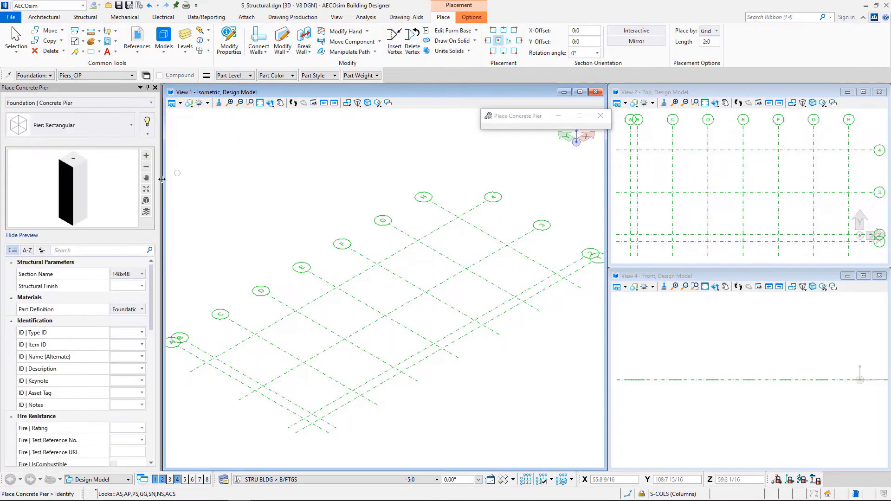
{"action": "left_click", "coordinate": [142, 275]}
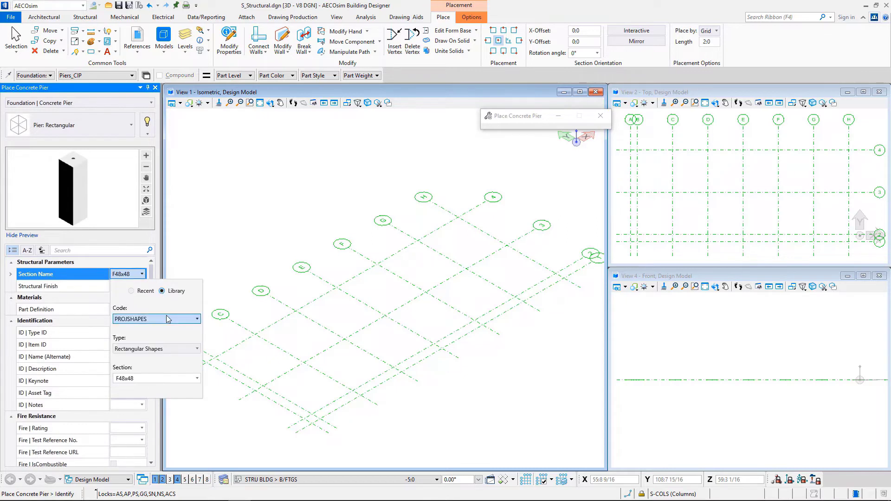
{"action": "left_click", "coordinate": [197, 379]}
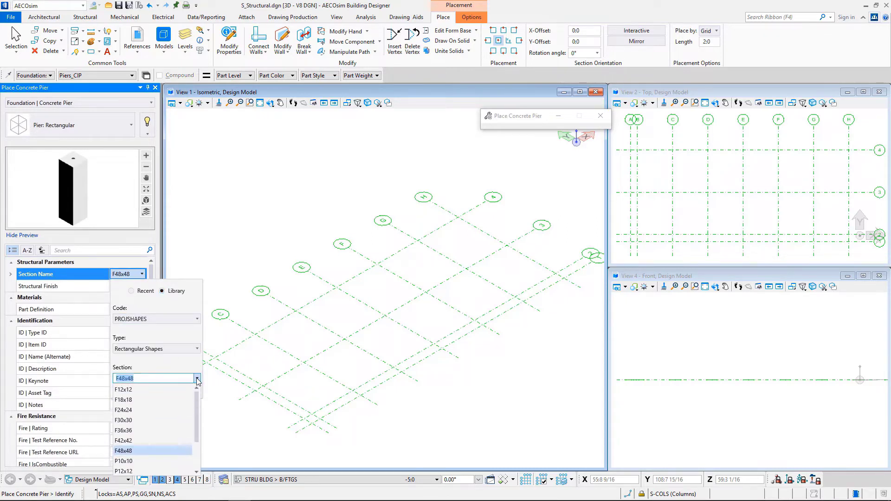
{"action": "left_click", "coordinate": [207, 256]}
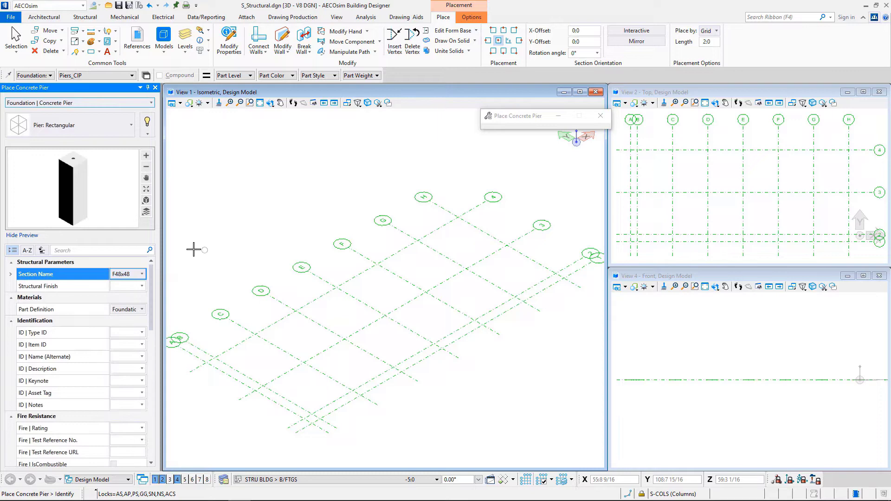
{"action": "left_click_drag", "start_coordinate": [152, 310], "coordinate": [157, 428]}
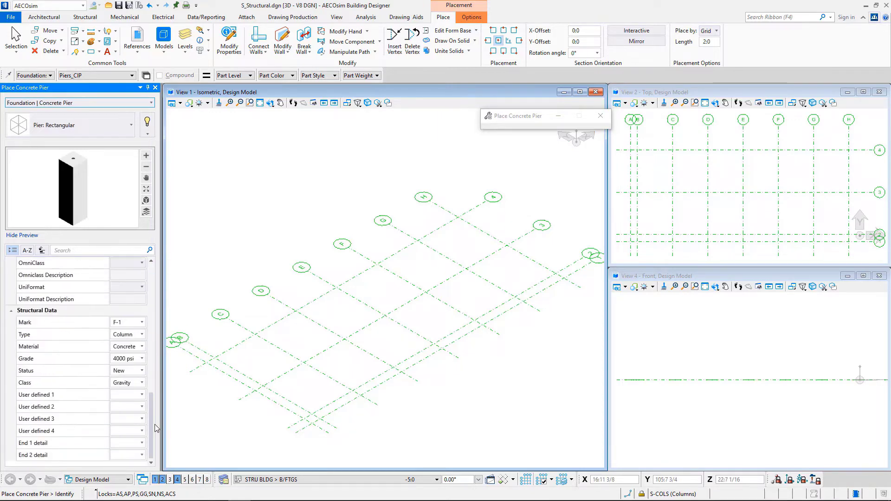
{"action": "left_click", "coordinate": [128, 323]}
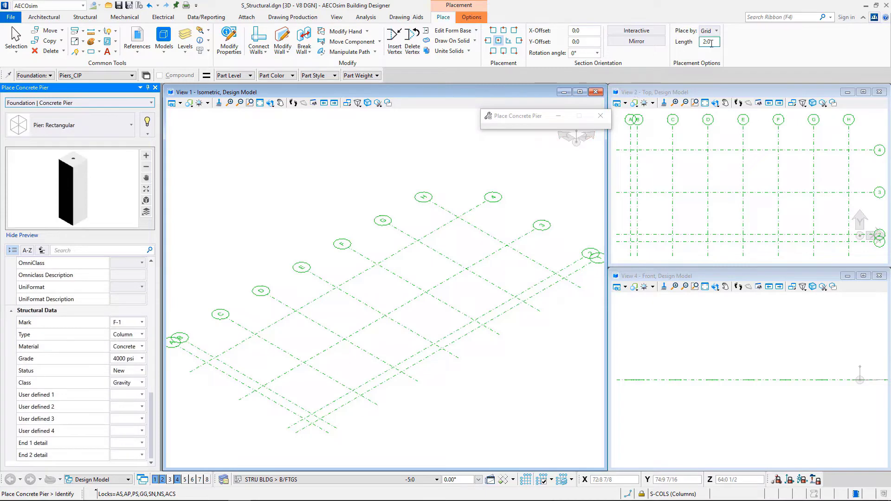
Fence the whole grid to place piers at every intersection, then switch to floor B/PIER
{"action": "left_click_drag", "start_coordinate": [622, 139], "coordinate": [866, 246]}
{"action": "left_click", "coordinate": [550, 174]}
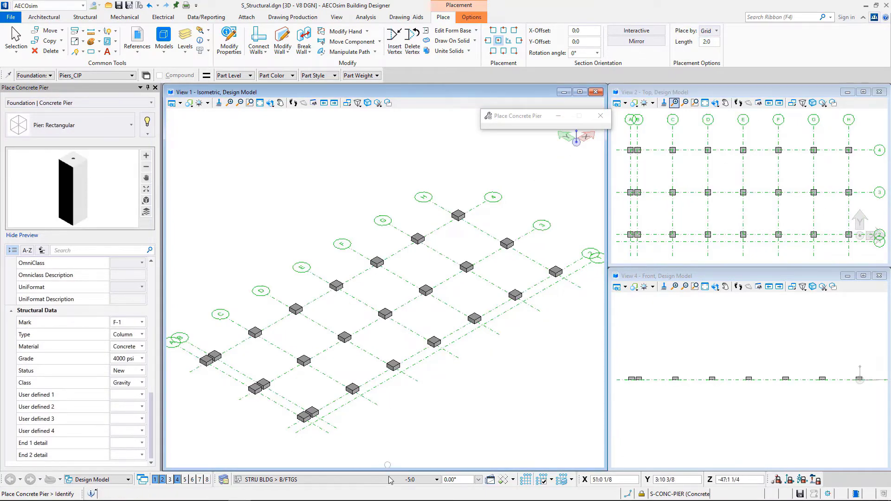
{"action": "left_click", "coordinate": [346, 480]}
{"action": "scroll", "coordinate": [345, 452], "scroll_direction": "down", "scroll_amount": 3}
{"action": "left_click", "coordinate": [325, 433]}
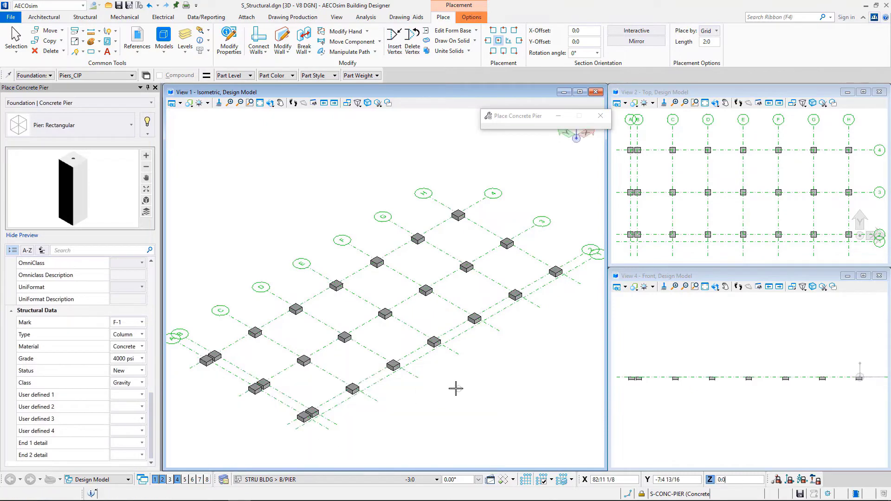
Place RECT14x14 concrete columns, mark C-1, on every pier by fencing grid A/4 to H/2
{"action": "left_click", "coordinate": [85, 16]}
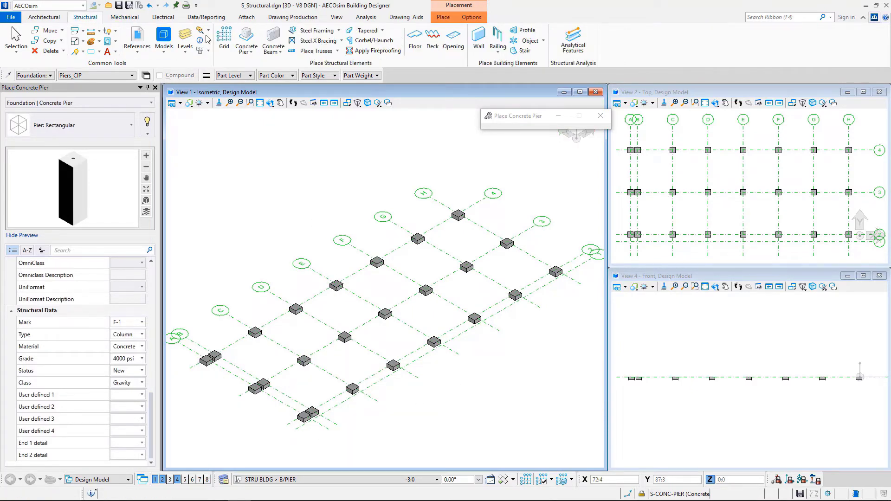
{"action": "left_click", "coordinate": [245, 51]}
{"action": "left_click", "coordinate": [271, 77]}
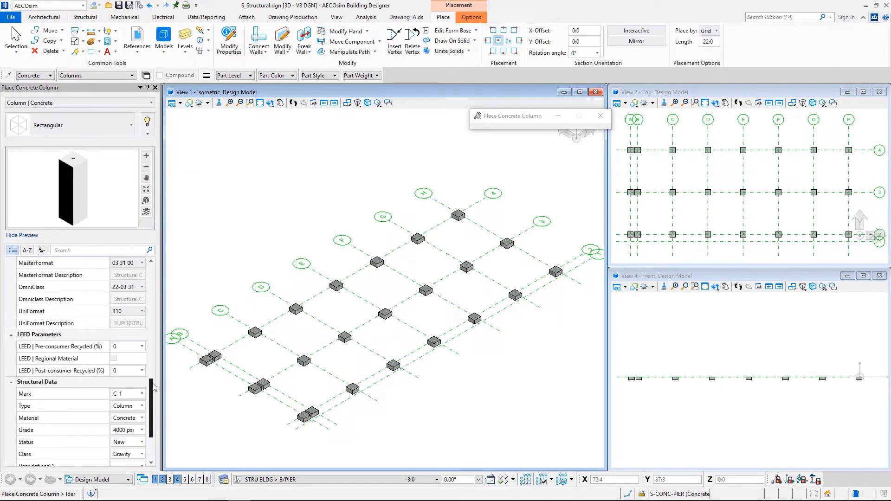
{"action": "left_click_drag", "start_coordinate": [153, 388], "coordinate": [158, 266]}
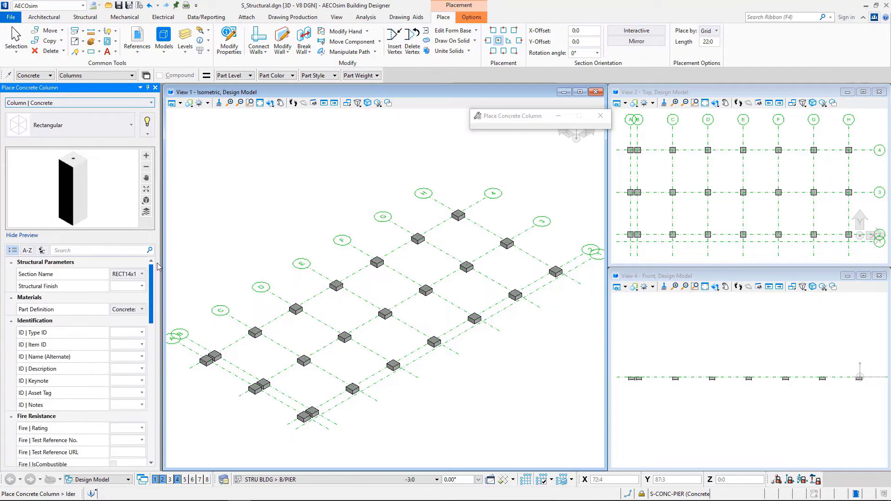
{"action": "left_click", "coordinate": [144, 274]}
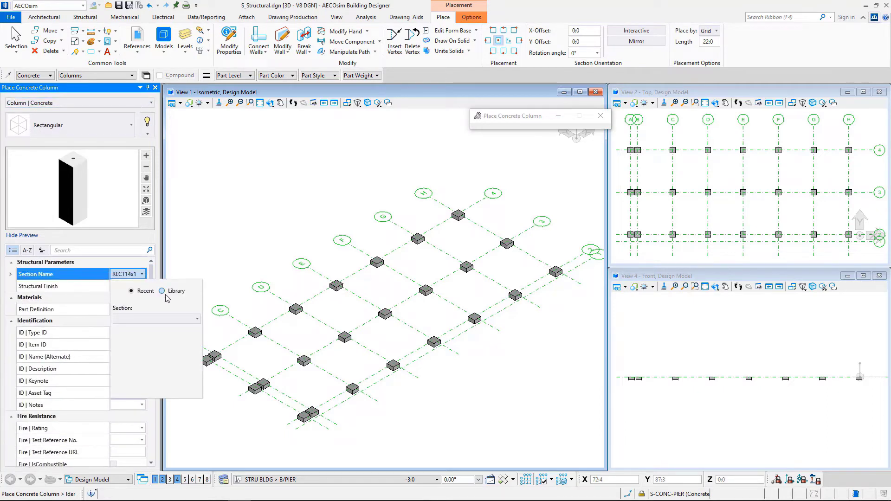
{"action": "left_click", "coordinate": [163, 291]}
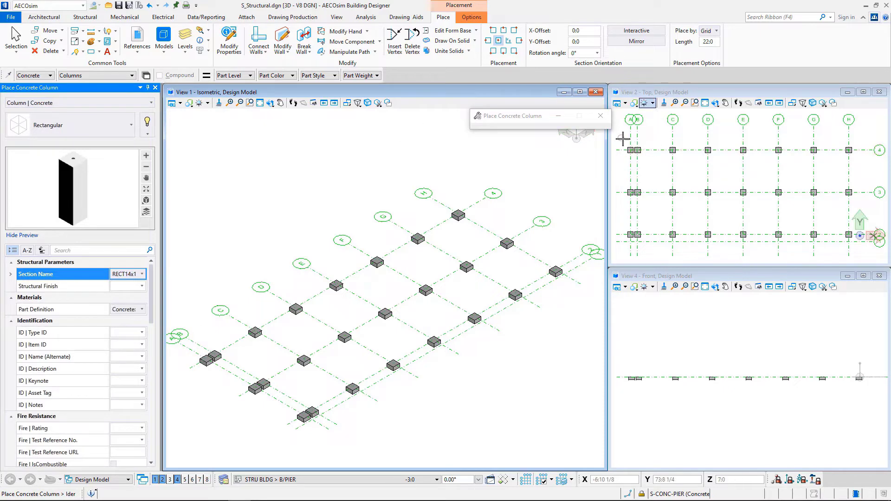
{"action": "left_click_drag", "start_coordinate": [621, 138], "coordinate": [860, 241]}
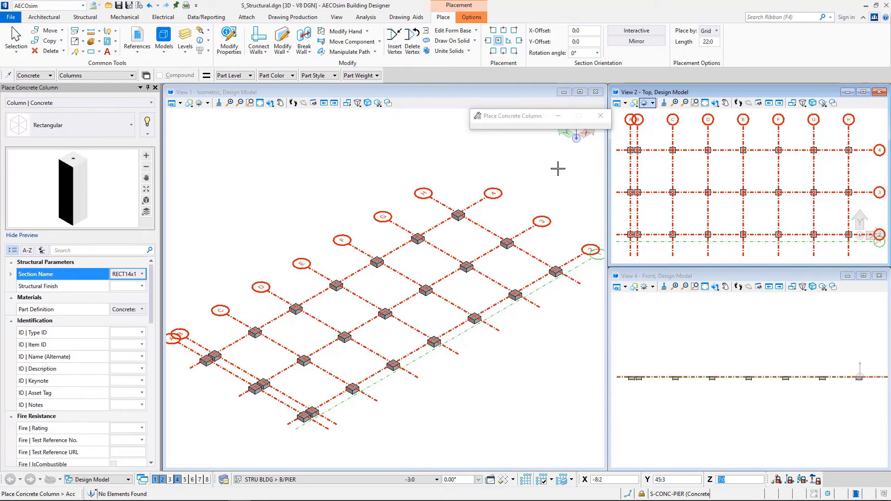
{"action": "left_click", "coordinate": [534, 162]}
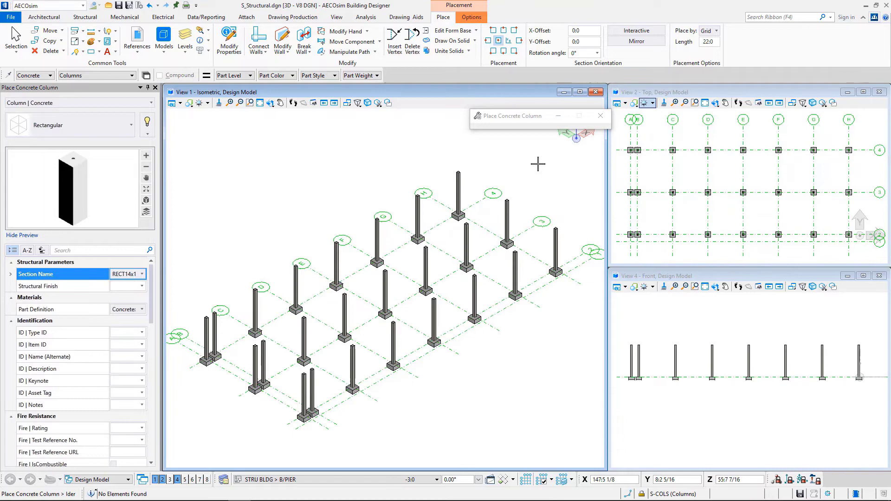
Start Place Concrete Beam with the Beam catalog type and a RECT14x14 Library section
{"action": "left_click", "coordinate": [85, 17]}
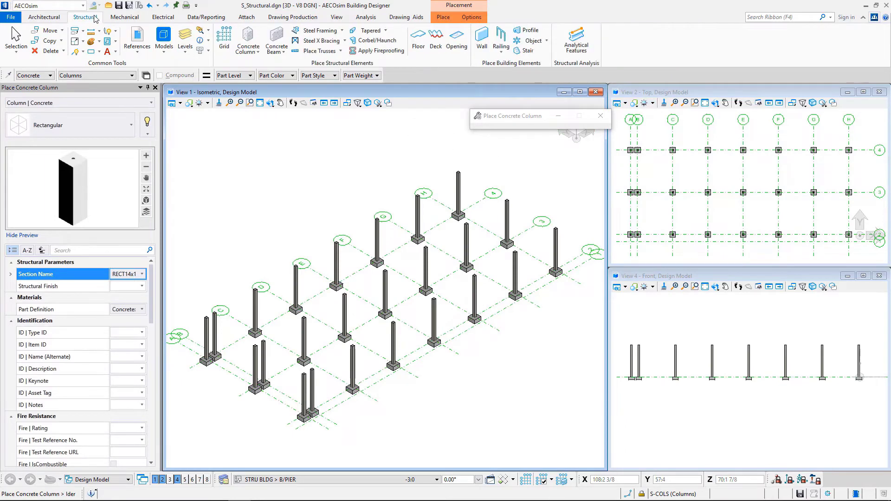
{"action": "left_click", "coordinate": [277, 44]}
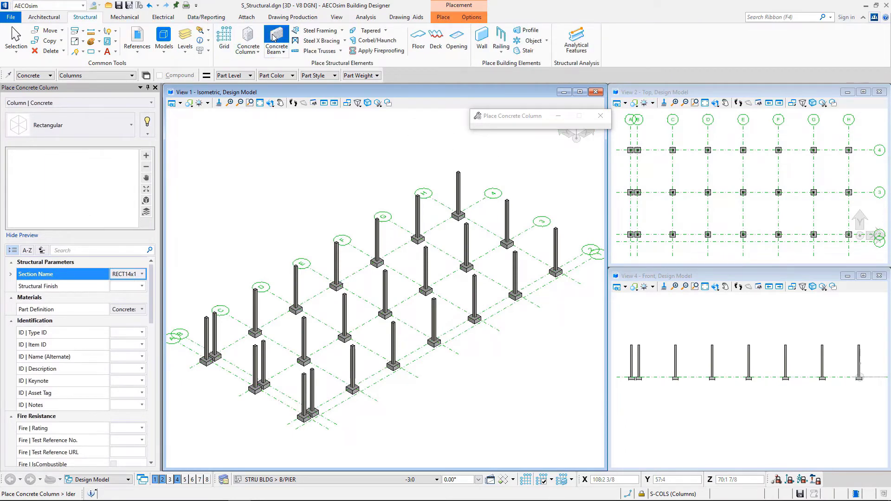
{"action": "left_click", "coordinate": [132, 126]}
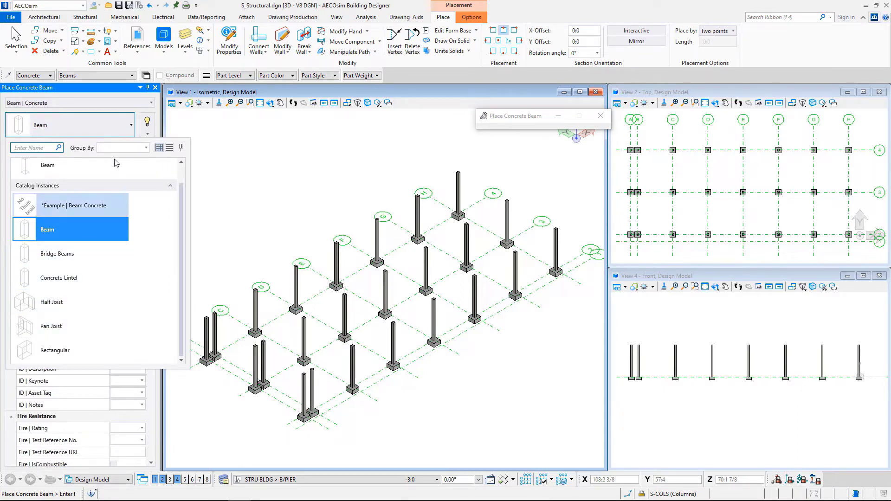
{"action": "left_click", "coordinate": [121, 100]}
{"action": "left_click", "coordinate": [143, 275]}
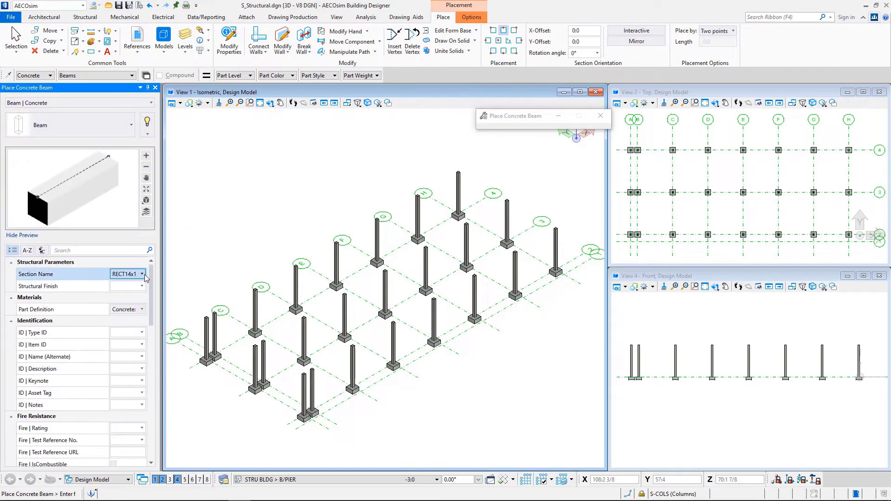
{"action": "left_click", "coordinate": [144, 275]}
{"action": "left_click", "coordinate": [162, 291]}
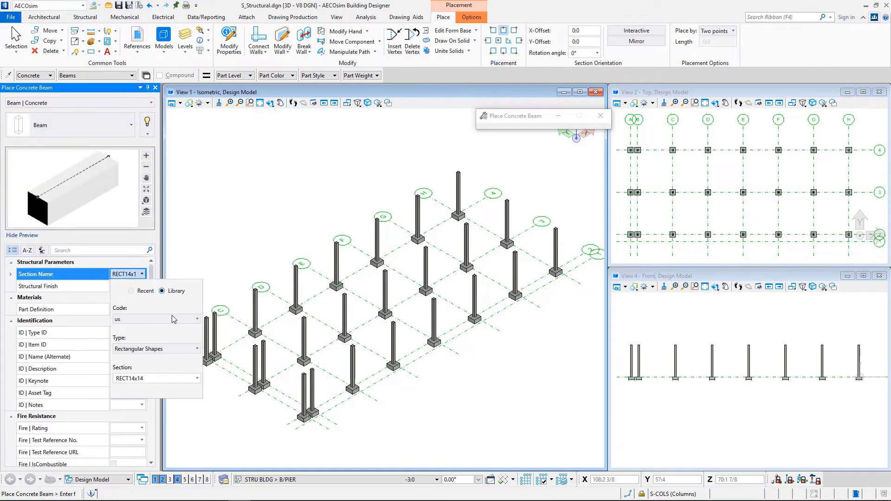
{"action": "left_click", "coordinate": [158, 263]}
{"action": "left_click_drag", "start_coordinate": [151, 274], "coordinate": [151, 406]}
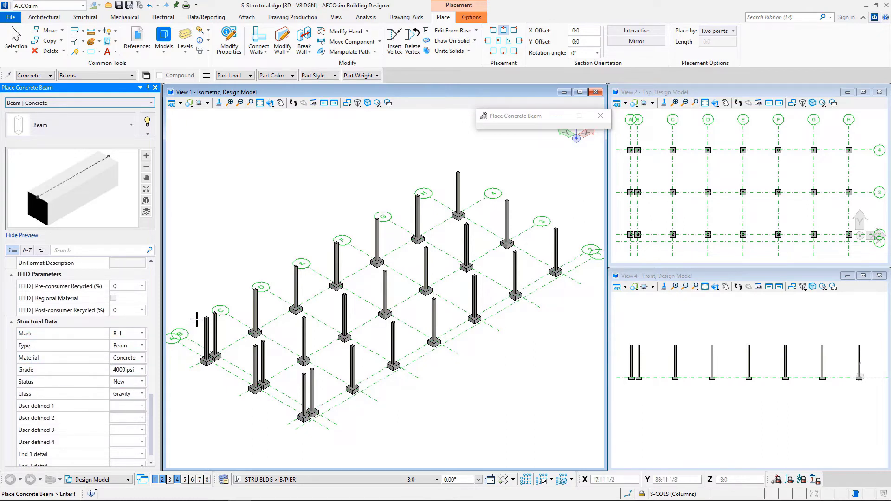
Set the active level to STRU BLDG > SECOND FL
{"action": "left_click", "coordinate": [396, 480]}
{"action": "scroll", "coordinate": [391, 462], "scroll_direction": "down", "scroll_amount": 2}
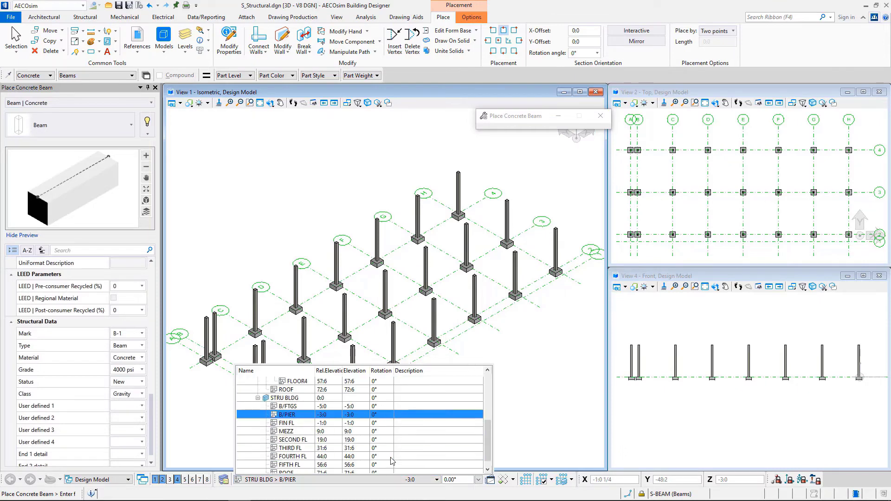
{"action": "left_click", "coordinate": [336, 440]}
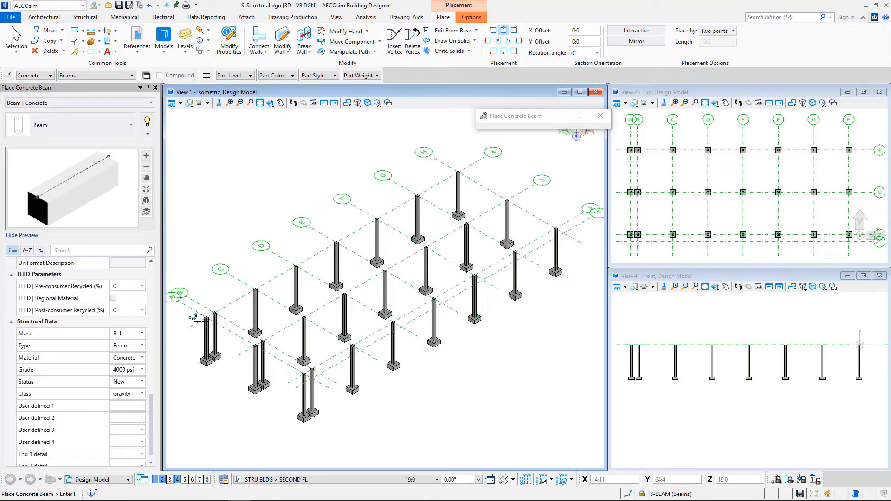
Run beams across successive column tops along grid line 4
{"action": "left_click", "coordinate": [214, 312]}
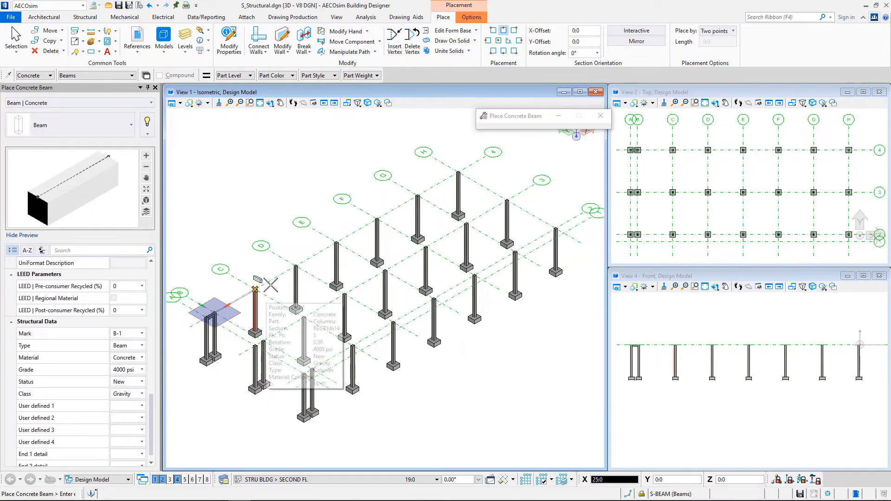
{"action": "left_click", "coordinate": [254, 290]}
{"action": "left_click", "coordinate": [295, 267]}
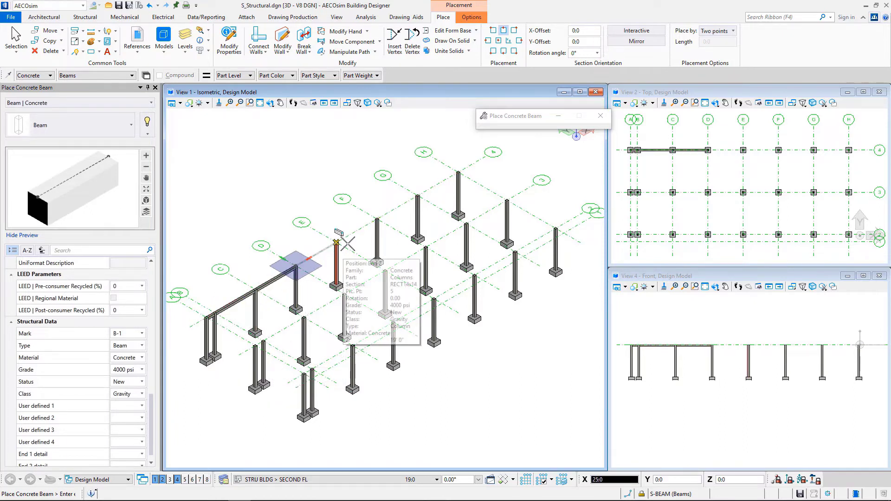
{"action": "left_click", "coordinate": [336, 241]}
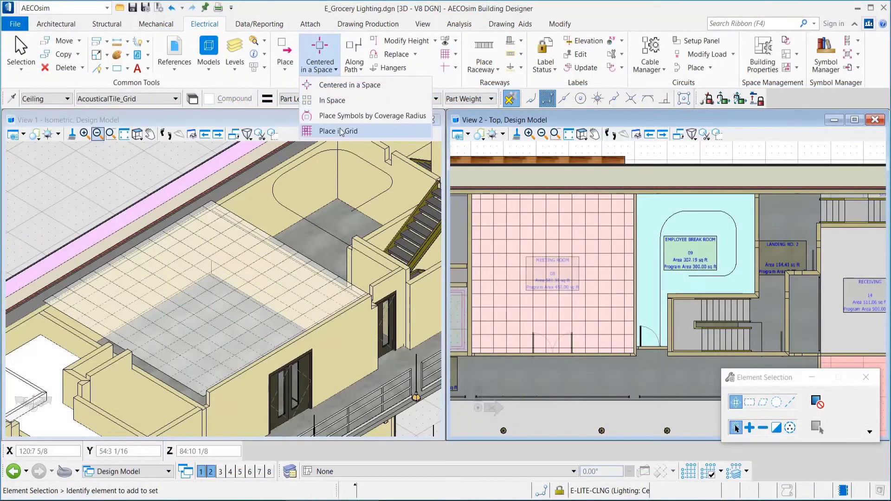
Pick the pink room for grid placement and choose the Closed 2' 2' fixture symbol
{"action": "left_click", "coordinate": [340, 128]}
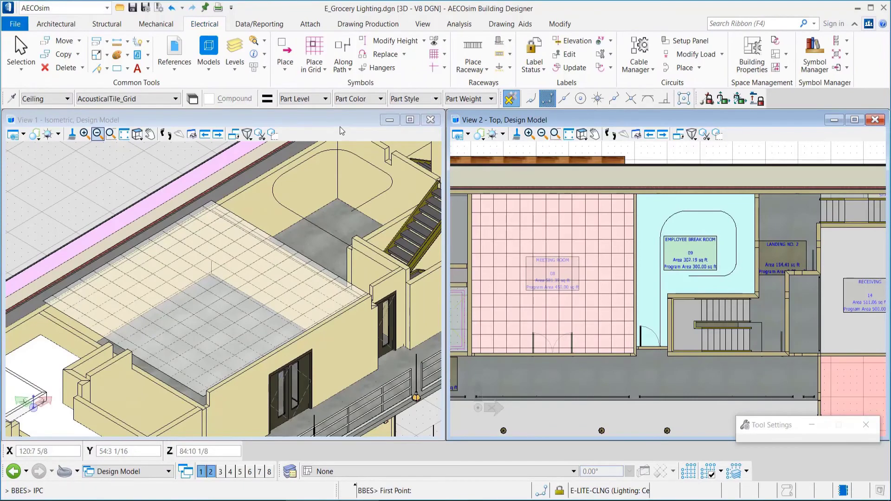
{"action": "left_click", "coordinate": [544, 244]}
{"action": "right_click", "coordinate": [584, 267]}
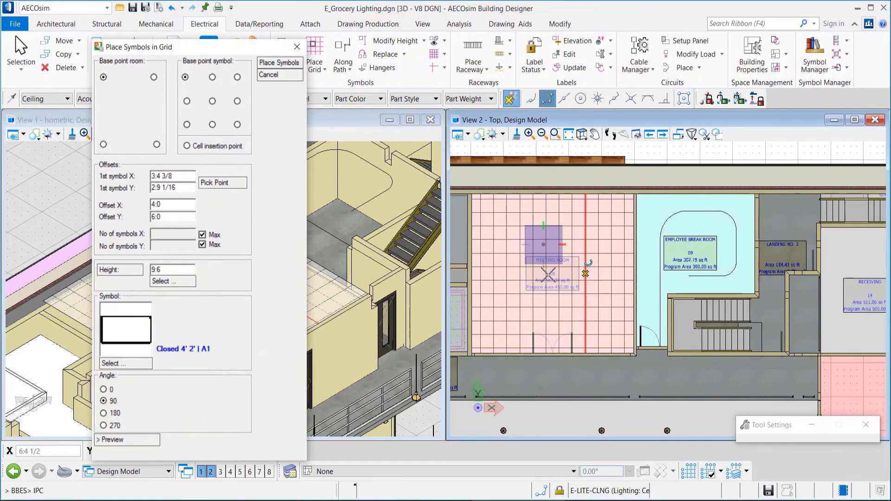
{"action": "left_click", "coordinate": [135, 364]}
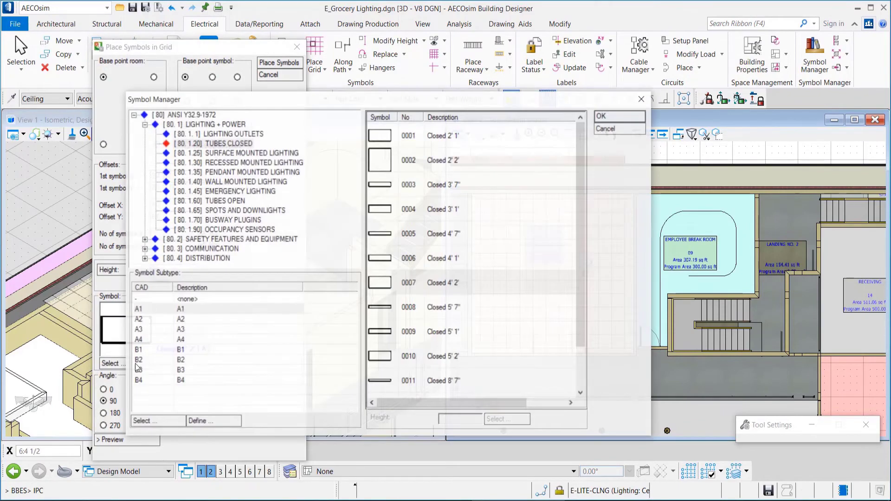
{"action": "double_click", "coordinate": [433, 161]}
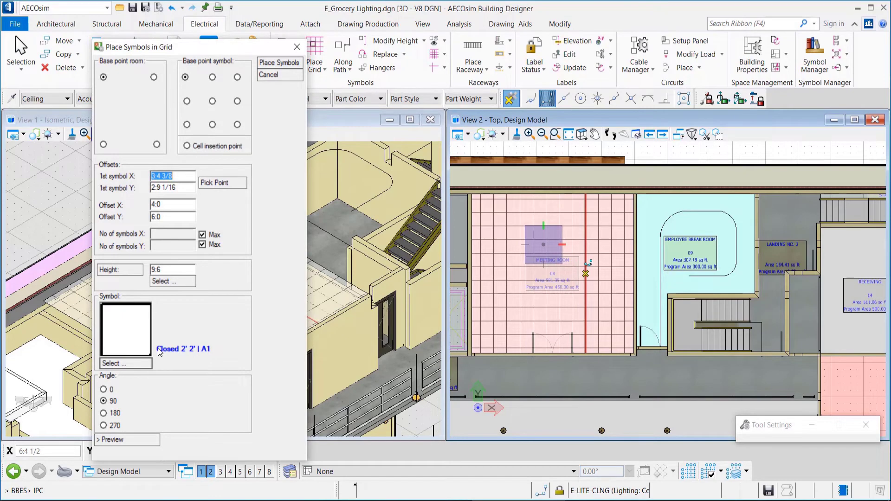
Anchor the grid at a ceiling grid intersection at 9:0 height and place the fixtures
{"action": "left_click", "coordinate": [224, 184]}
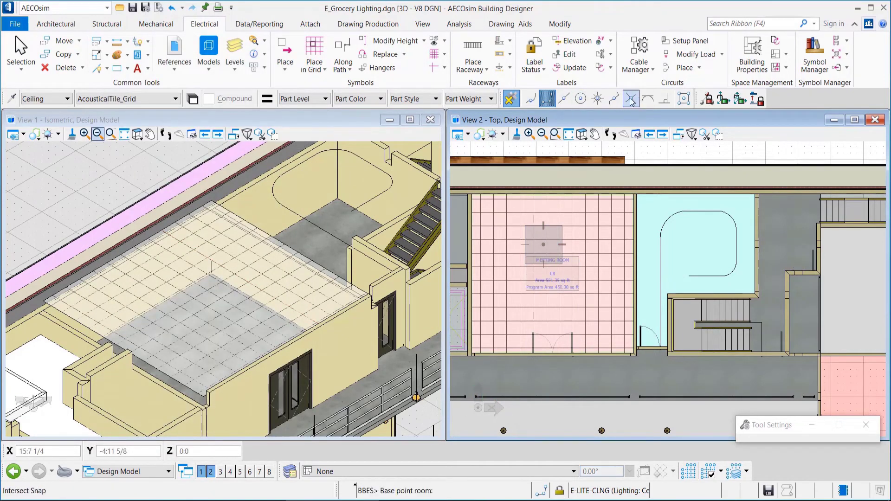
{"action": "left_click", "coordinate": [631, 100]}
{"action": "left_click", "coordinate": [496, 202]}
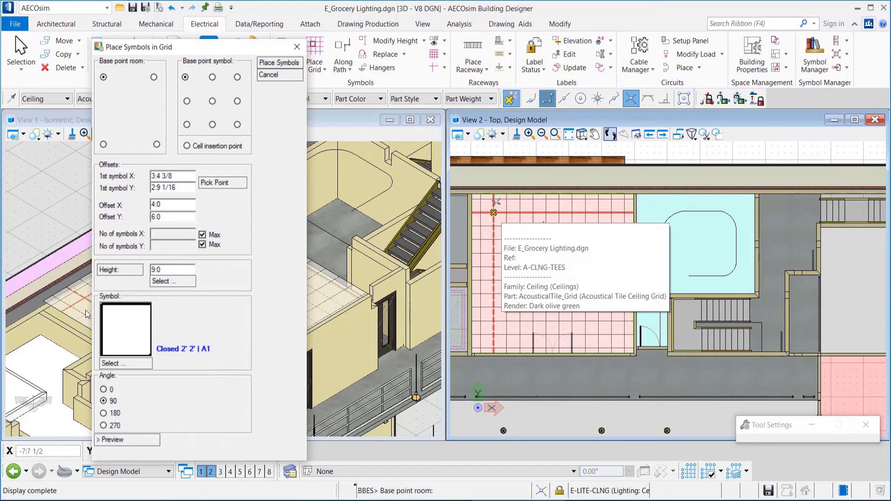
{"action": "left_click", "coordinate": [279, 63]}
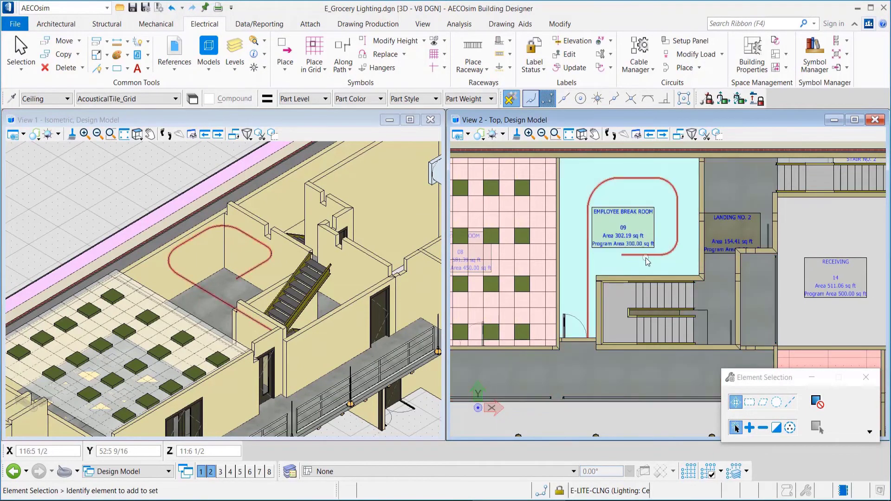
Pick the curved chain in View 2 and place Spot Lights 4:0 apart along it
{"action": "left_click", "coordinate": [343, 51]}
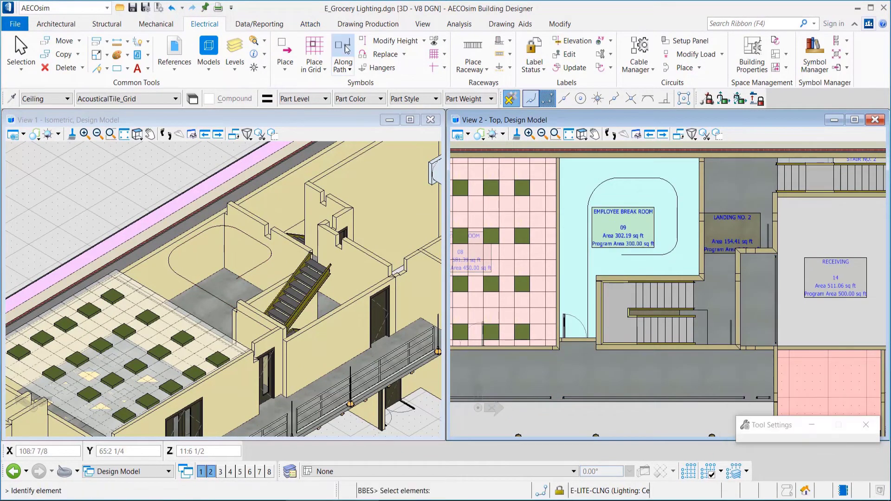
{"action": "left_click", "coordinate": [589, 335]}
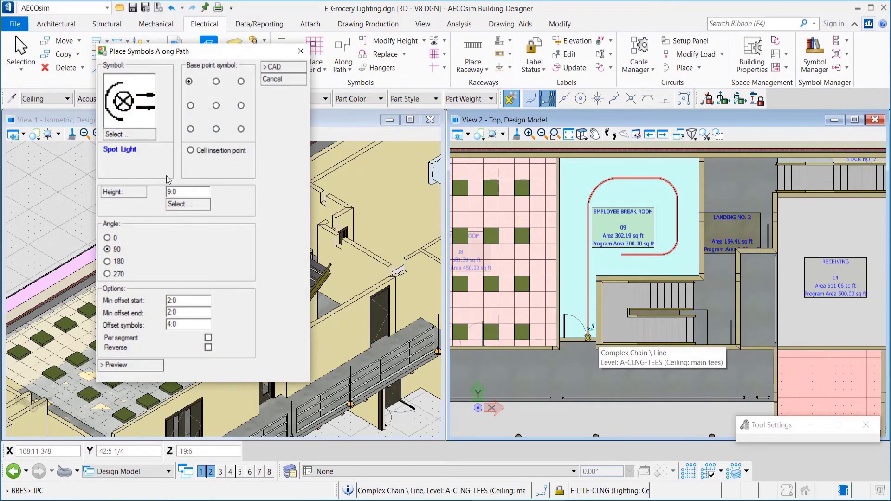
{"action": "left_click", "coordinate": [284, 68]}
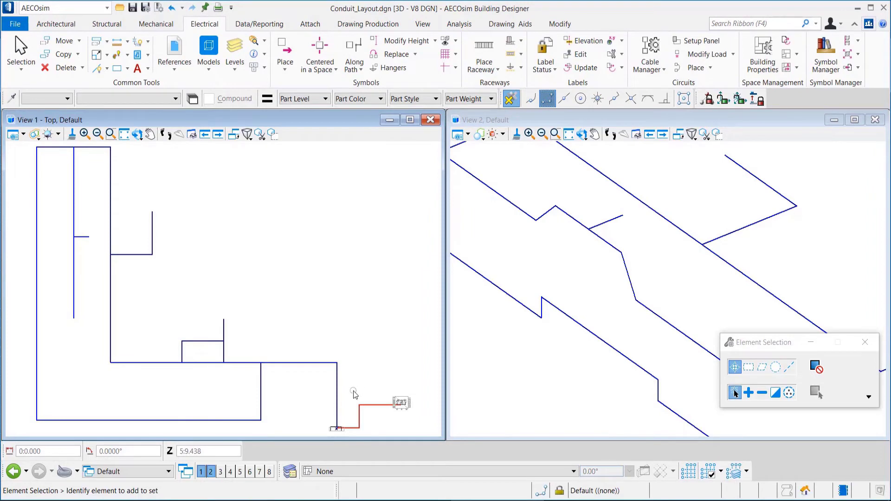
Window-select all conduit layout lines and start the Convert Lines raceway tool
{"action": "left_click_drag", "start_coordinate": [354, 391], "coordinate": [21, 146]}
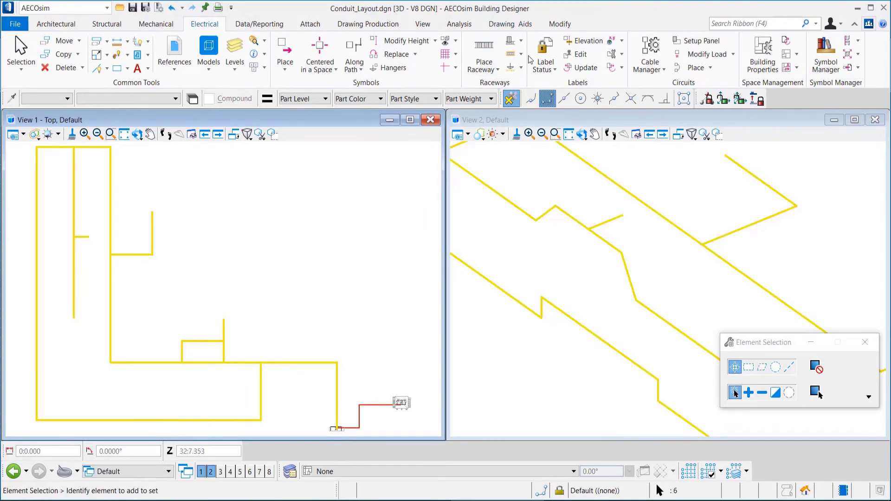
{"action": "left_click", "coordinate": [498, 70]}
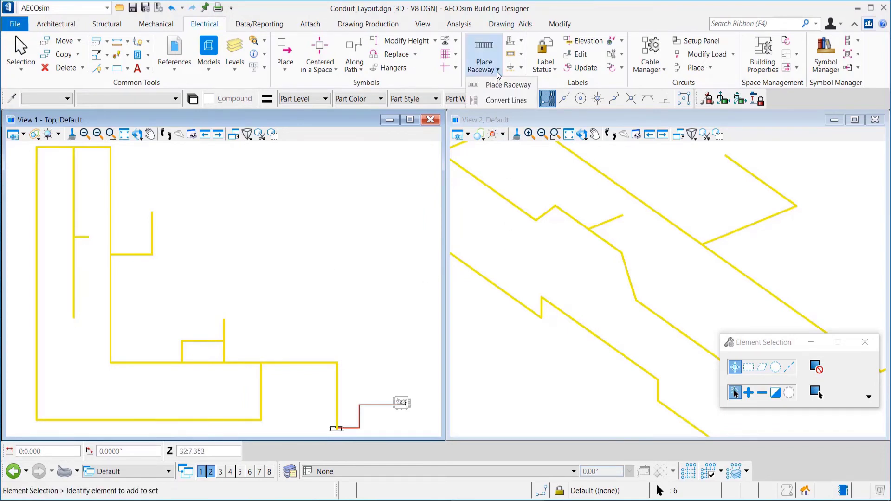
{"action": "left_click", "coordinate": [503, 100]}
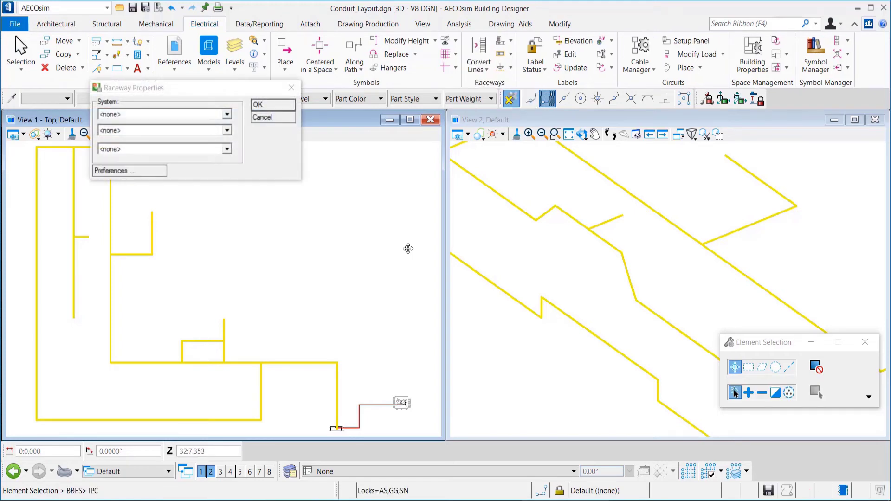
Set a steel Cable Ladder with Width 24", Height 4", accept preferences, and convert
{"action": "left_click", "coordinate": [228, 114]}
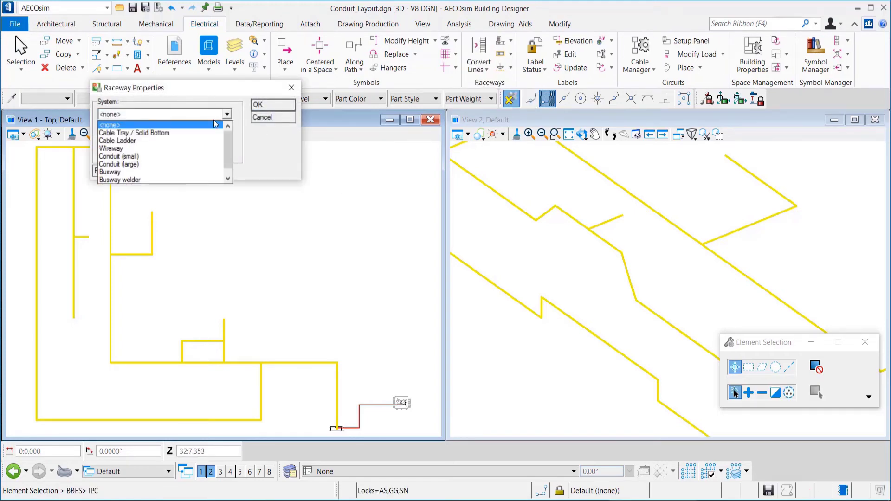
{"action": "left_click", "coordinate": [112, 117]}
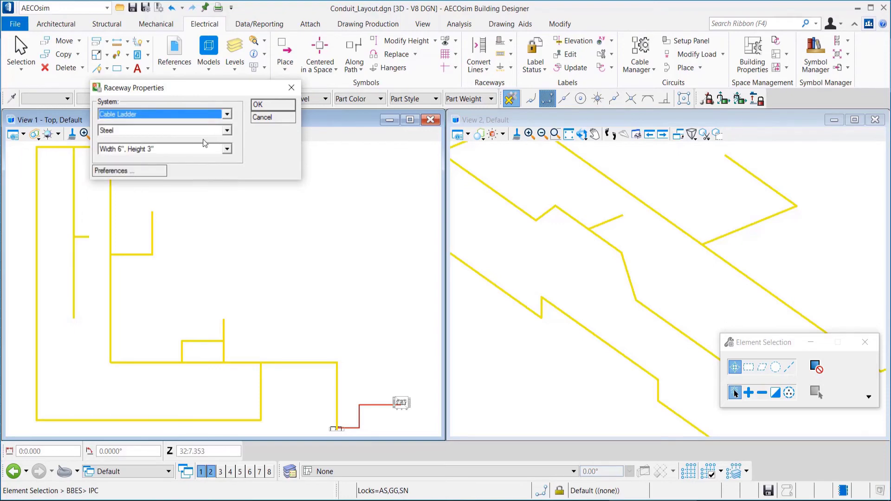
{"action": "left_click", "coordinate": [229, 149]}
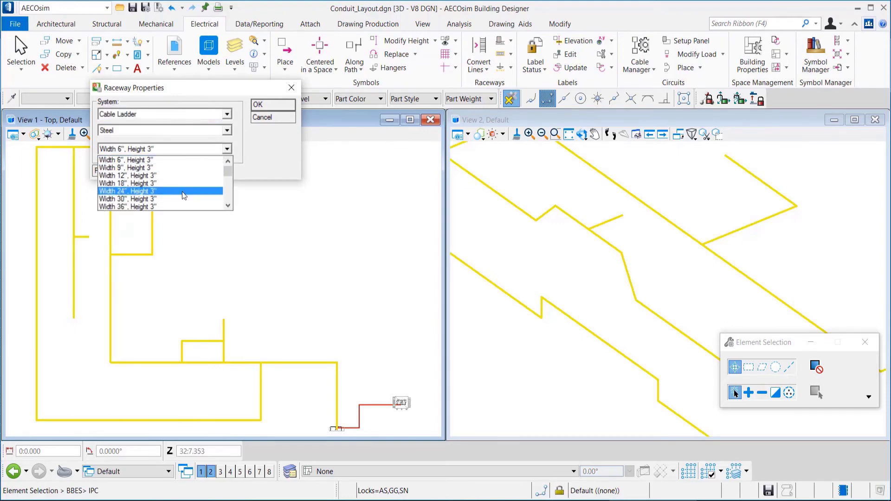
{"action": "left_click_drag", "start_coordinate": [227, 172], "coordinate": [228, 180]}
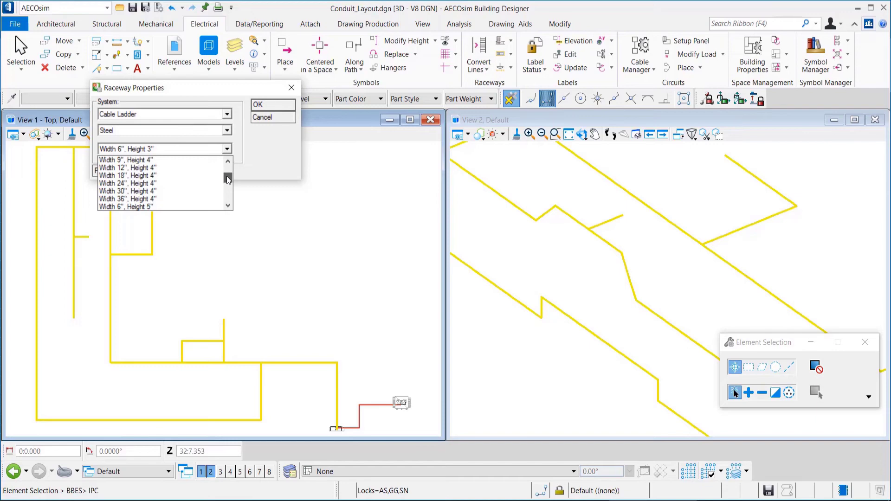
{"action": "left_click", "coordinate": [207, 183]}
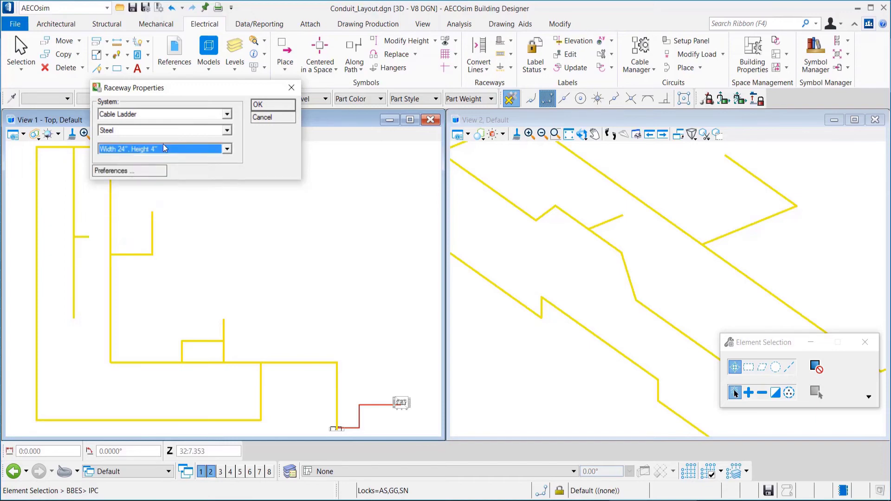
{"action": "left_click", "coordinate": [150, 173]}
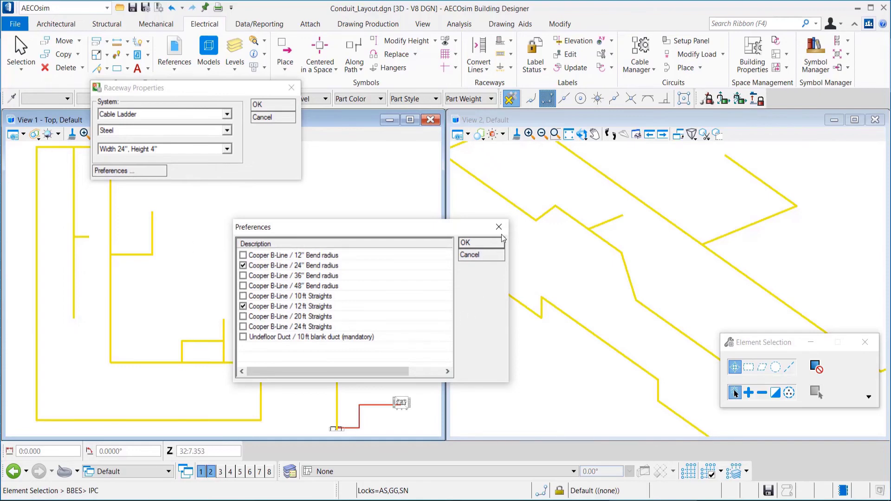
{"action": "key", "text": "Return"}
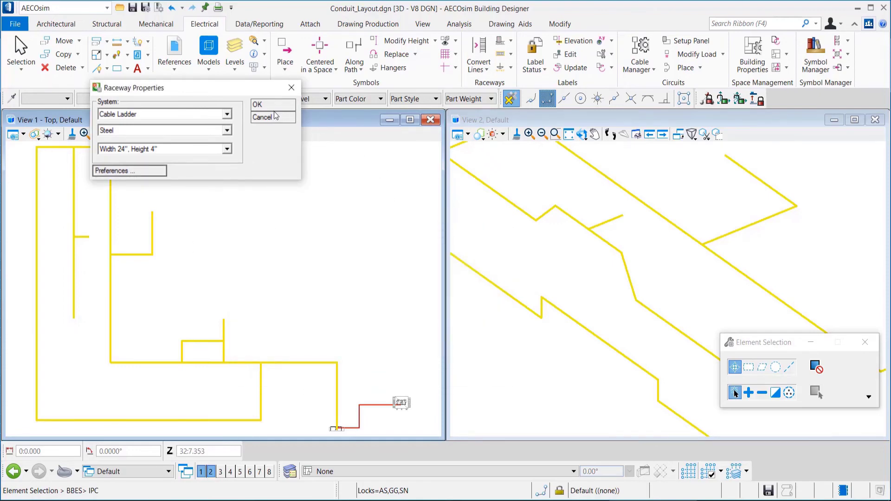
{"action": "key", "text": "Return"}
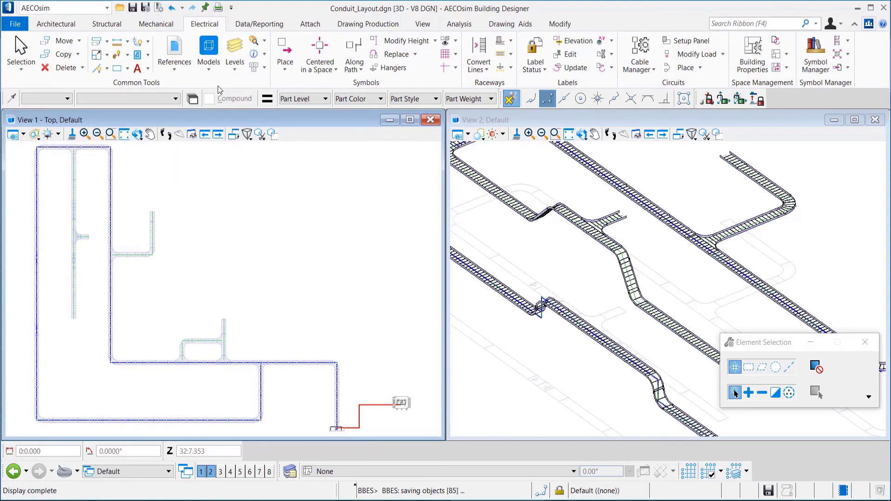
Zoom View 2 to inspect the bends, maximize it, and zoom out to see the full raceway
{"action": "scroll", "coordinate": [613, 259], "scroll_direction": "up", "scroll_amount": 2}
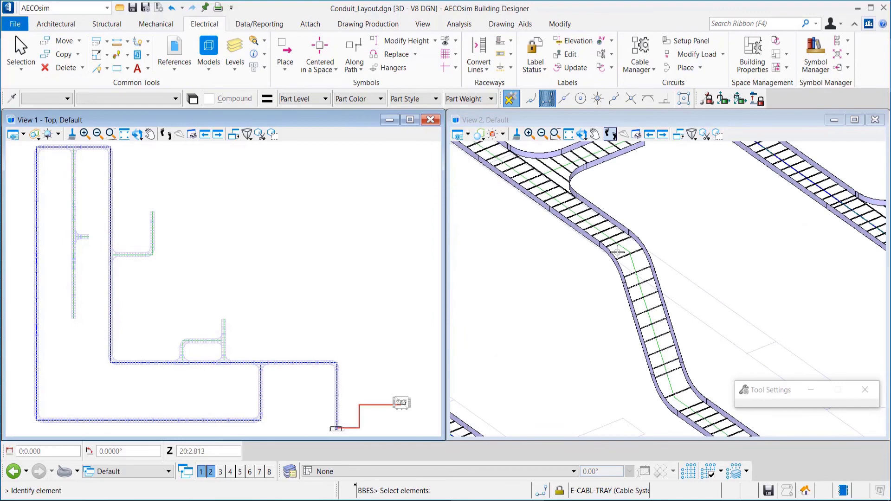
{"action": "scroll", "coordinate": [615, 256], "scroll_direction": "down", "scroll_amount": 4}
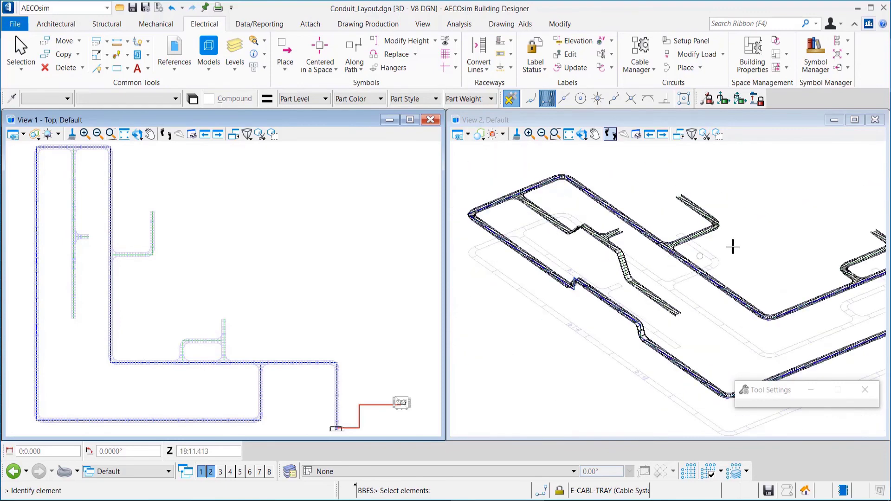
{"action": "scroll", "coordinate": [720, 223], "scroll_direction": "up", "scroll_amount": 4}
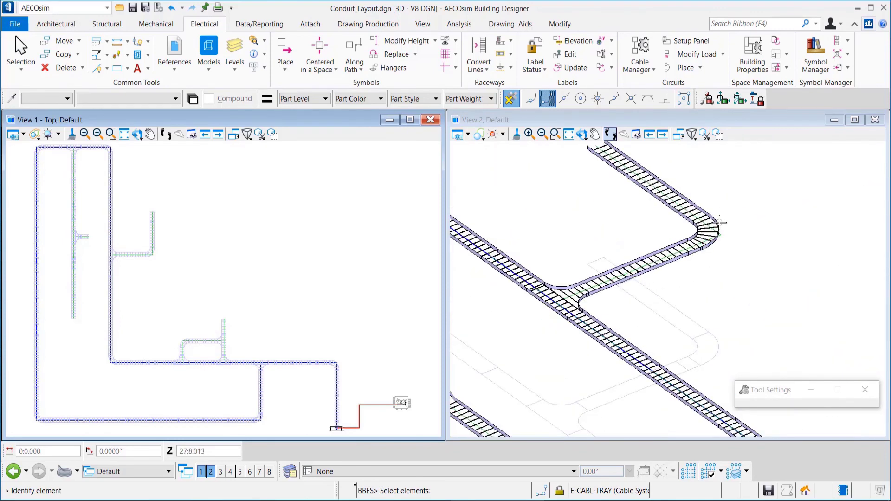
{"action": "double_click", "coordinate": [715, 120]}
{"action": "scroll", "coordinate": [635, 228], "scroll_direction": "down", "scroll_amount": 5}
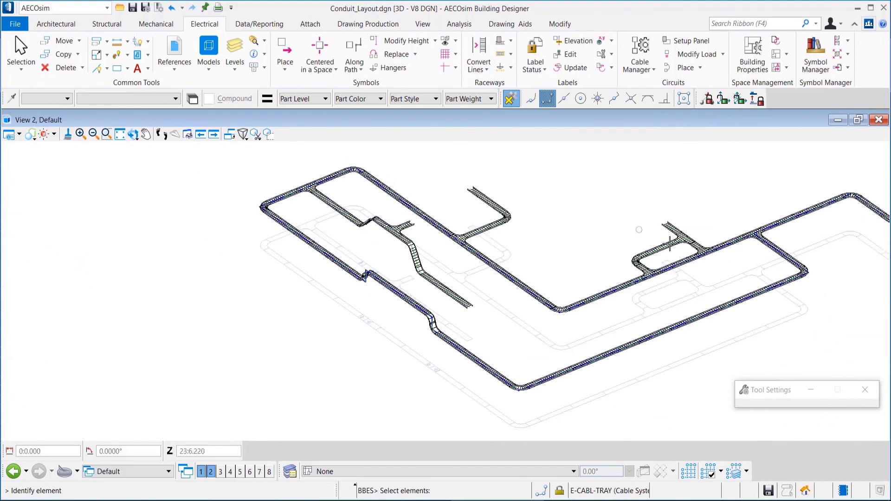